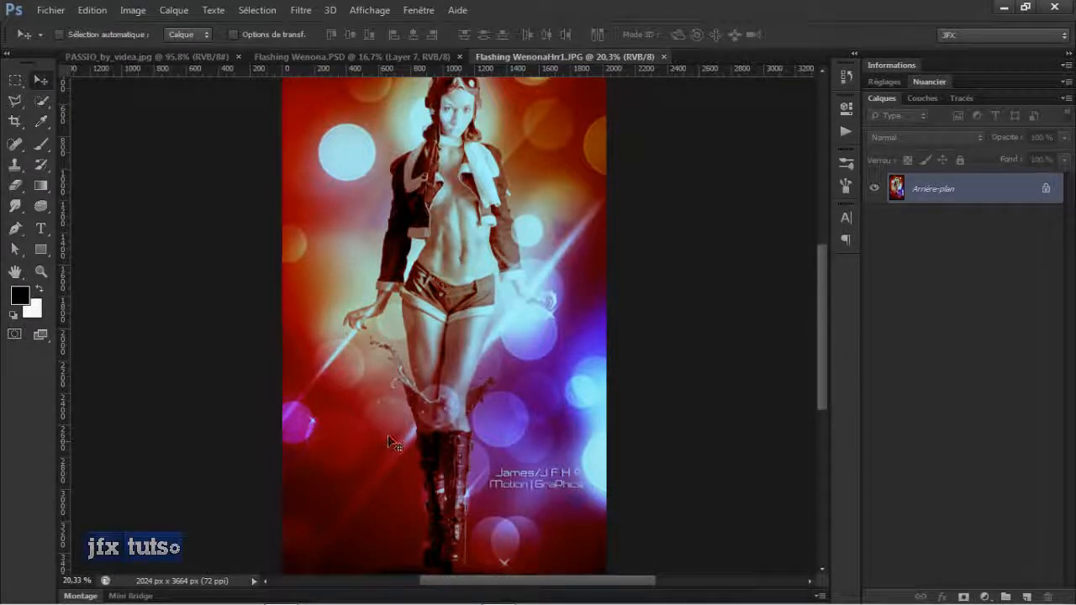
# Step: Examine the finished poster in the flattened Flashing Wenona JPG, both as a whole and around the model's head
pyautogui.scroll(-2, 400, 395)
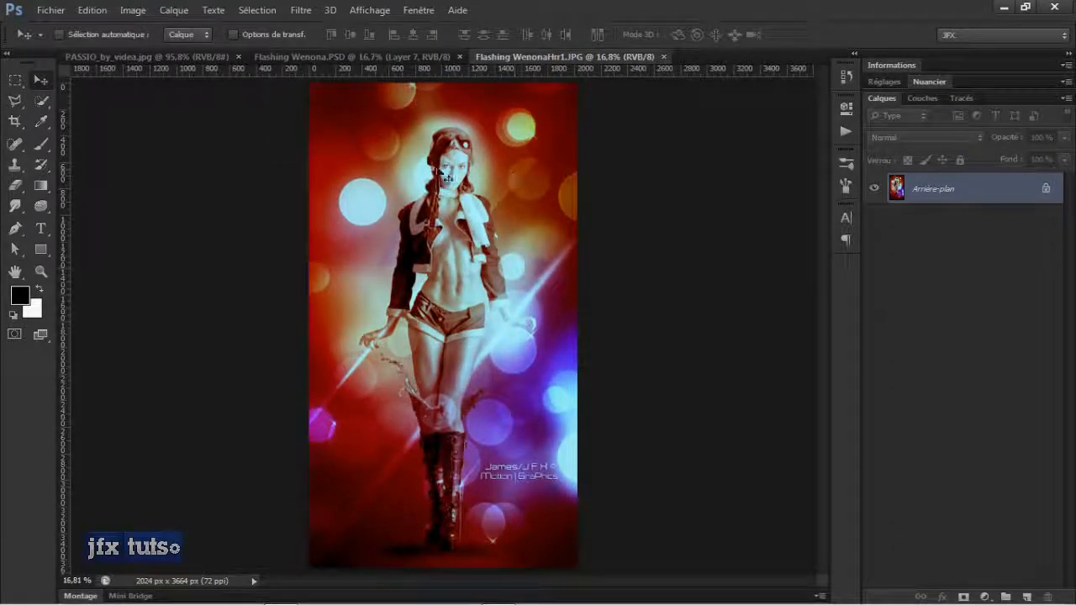
pyautogui.scroll(1, 424, 407)
pyautogui.scroll(-1, 427, 407)
pyautogui.scroll(1, 500, 336)
pyautogui.scroll(-1, 497, 336)
# Step: Switch to Flashing Wenona.PSD and review its layer stack from Layer 7 down to the model layer, ending with Layer 6 selected
pyautogui.click(378, 57)
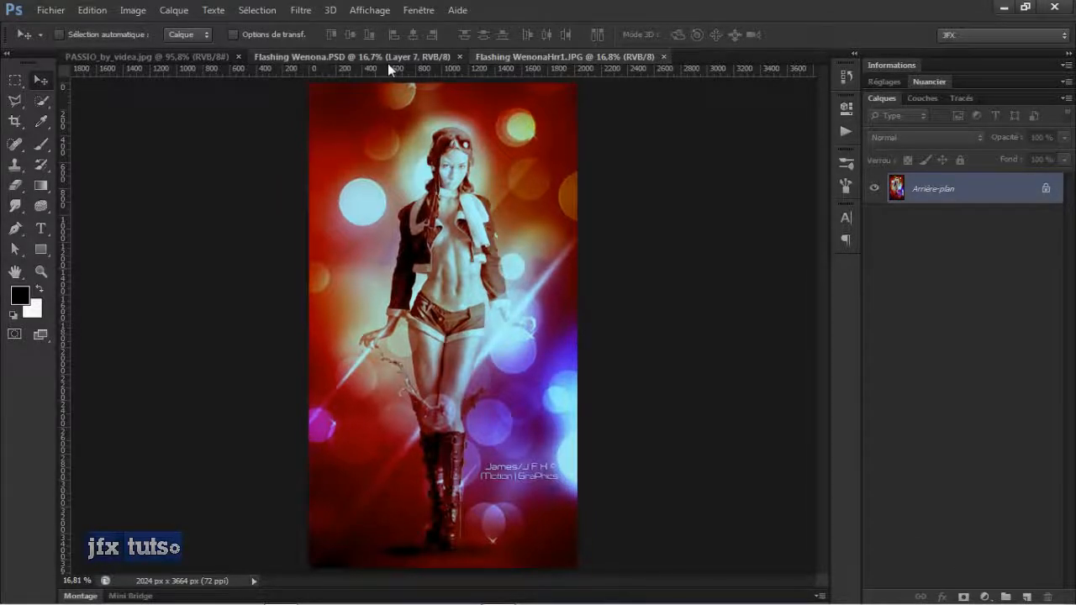
pyautogui.scroll(-5, 988, 216)
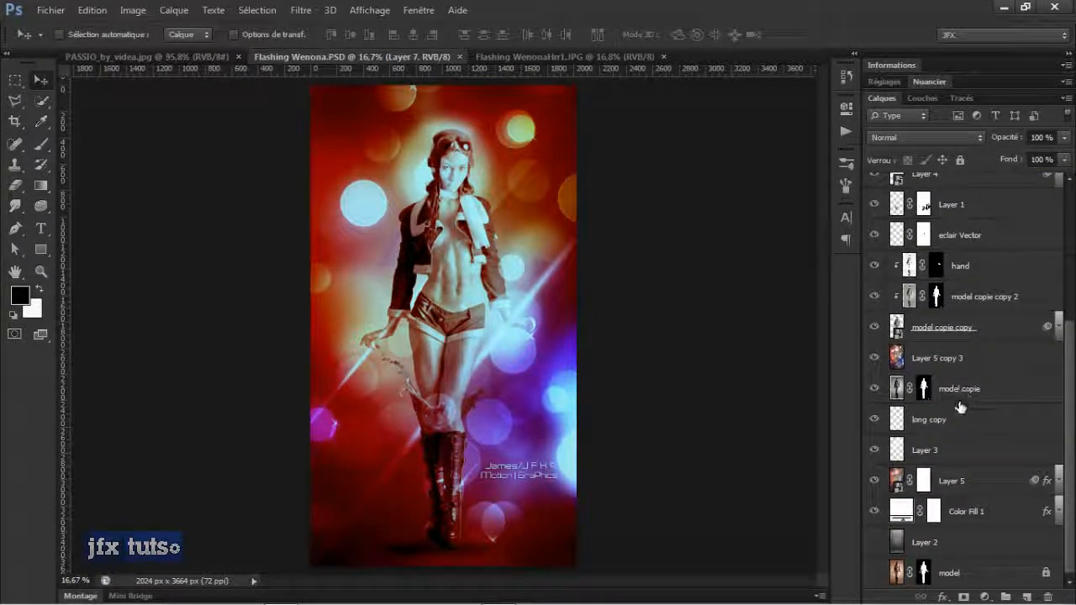
pyautogui.scroll(5, 960, 402)
pyautogui.scroll(-5, 960, 400)
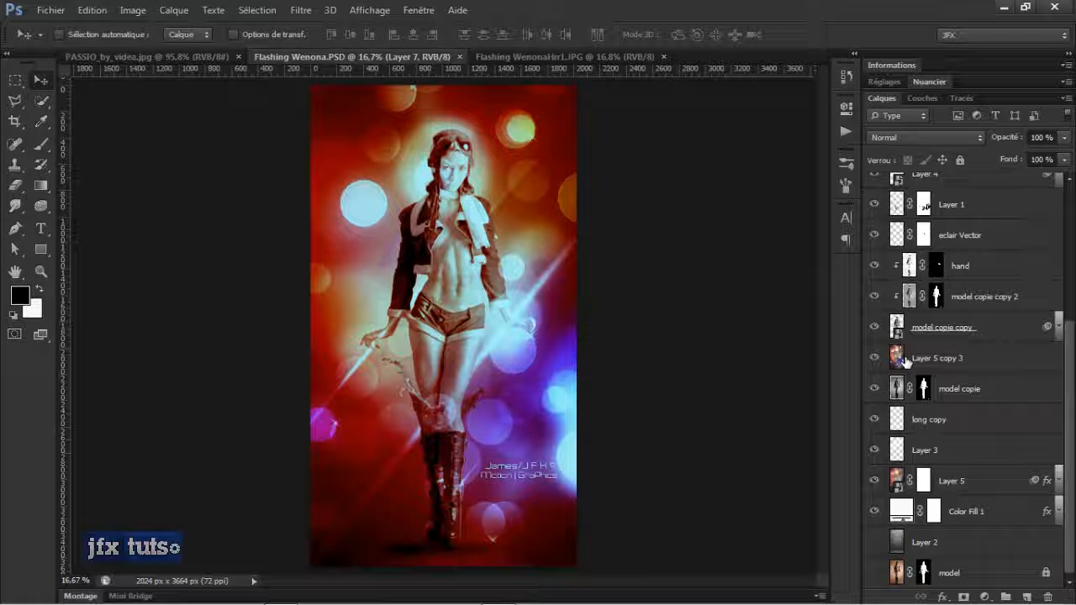
pyautogui.click(874, 543)
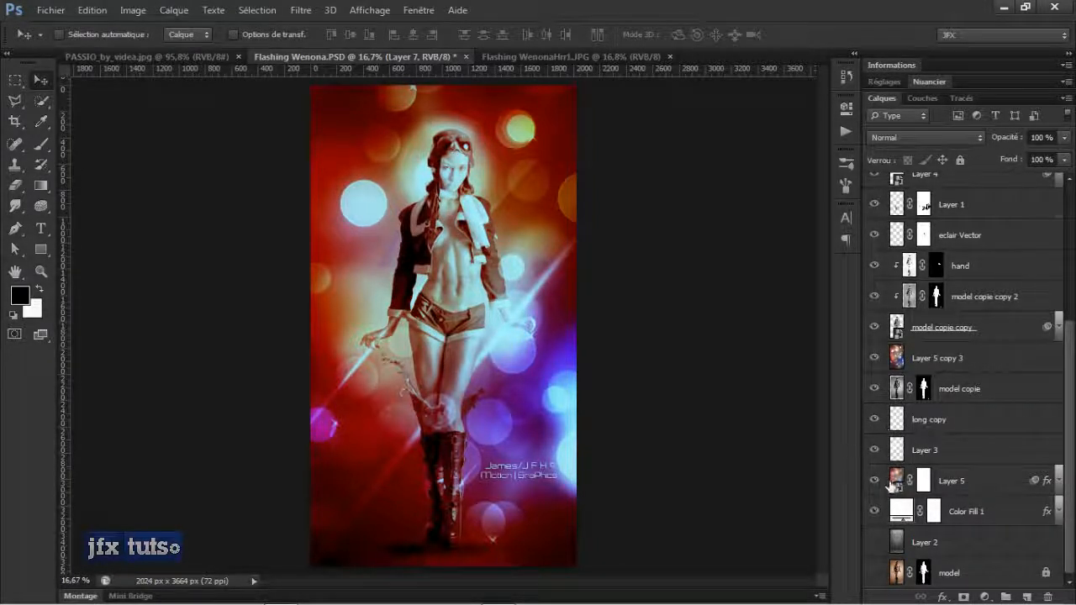
pyautogui.scroll(3, 889, 484)
pyautogui.scroll(3, 889, 484)
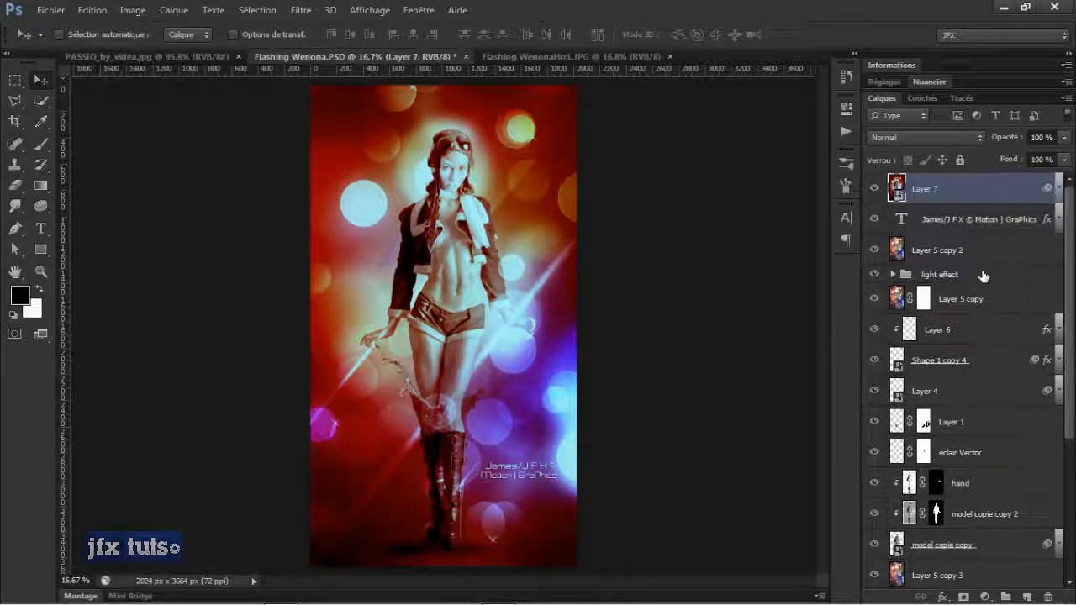
pyautogui.click(975, 252)
pyautogui.click(972, 334)
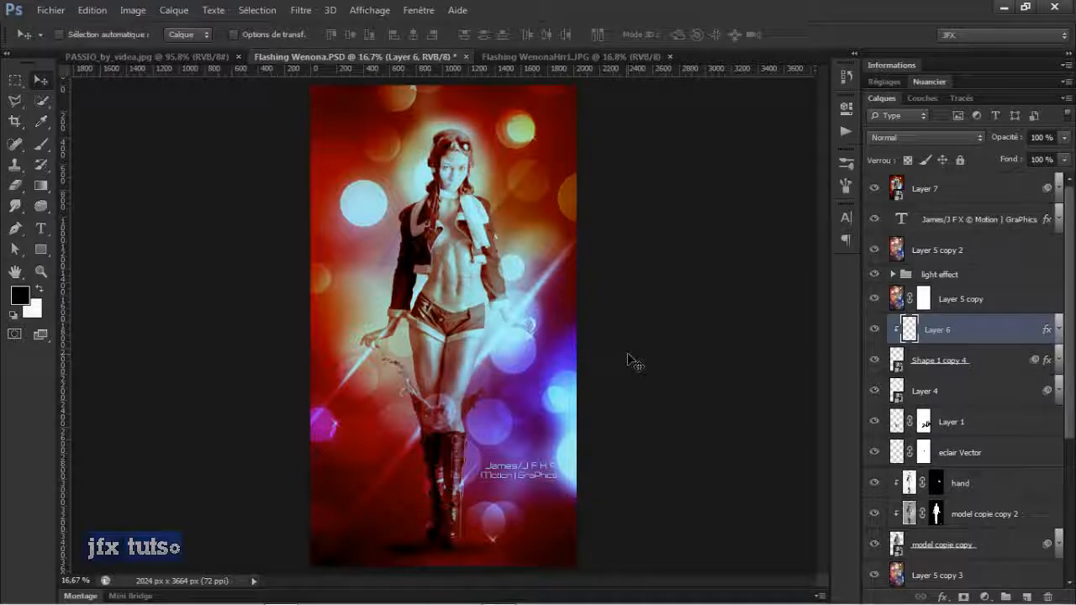
# Step: Try to move the locked model layer at the base of the stack with its layer mask selected
pyautogui.scroll(-5, 980, 357)
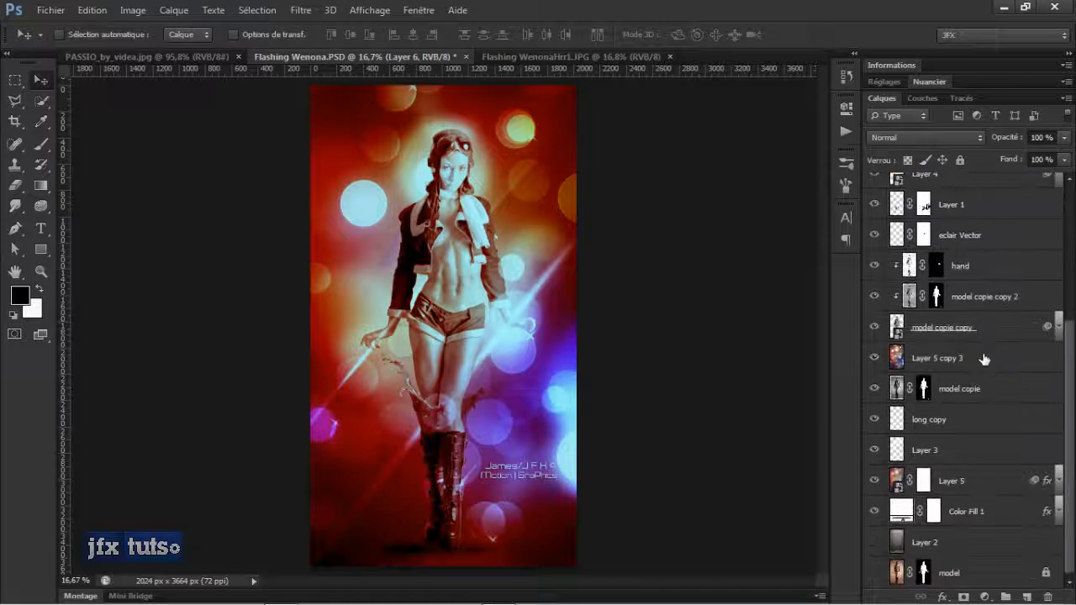
pyautogui.click(924, 573)
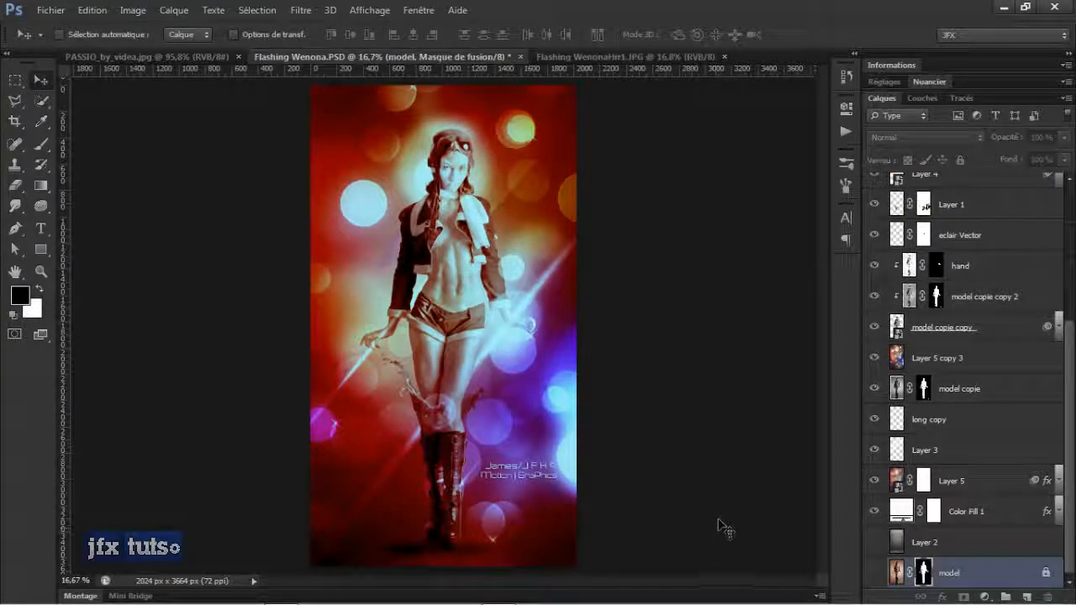
pyautogui.moveTo(445, 329)
pyautogui.mouseDown()
pyautogui.moveTo(471, 337)
pyautogui.moveTo(460, 337)
pyautogui.mouseUp()
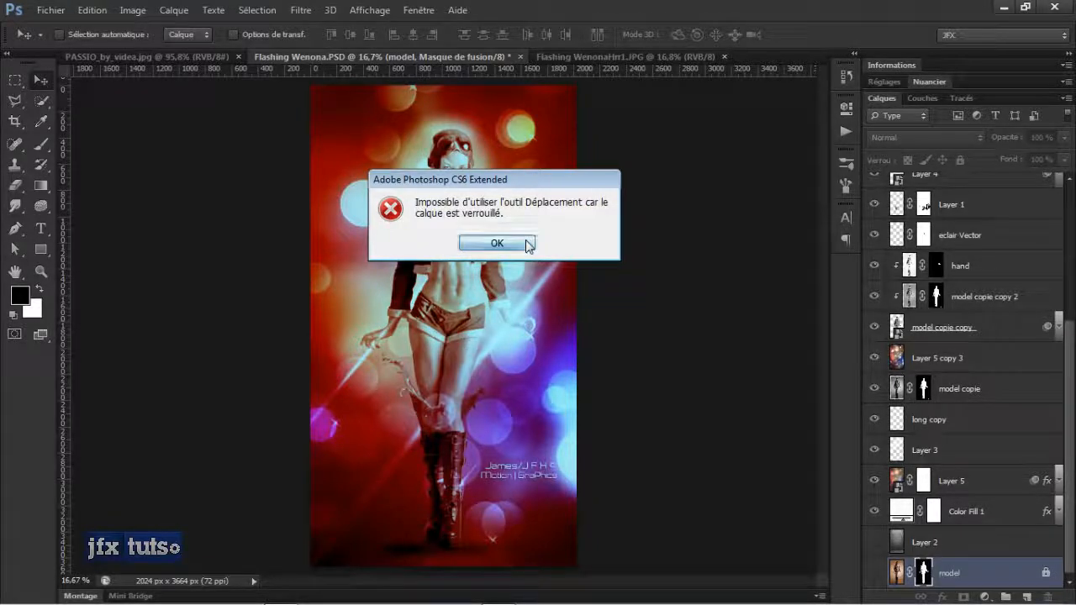
pyautogui.click(497, 243)
# Step: Hide Layer 7 at the top of the layer stack
pyautogui.scroll(4, 896, 221)
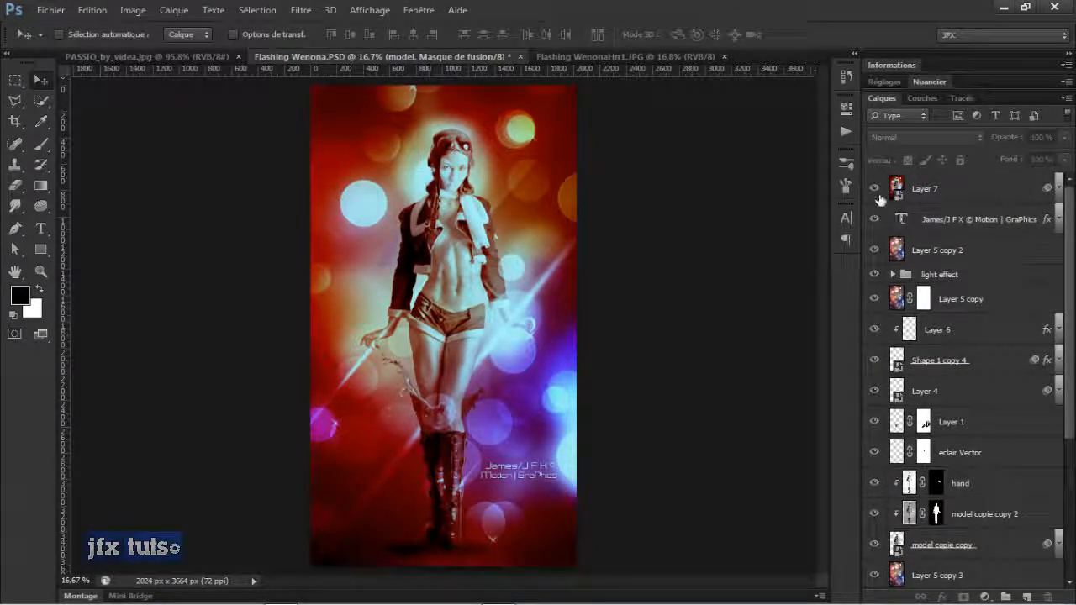
pyautogui.click(874, 188)
# Step: Try moving the model copie copy layer horizontally on the canvas, and undo the move
pyautogui.scroll(-4, 925, 353)
pyautogui.click(941, 391)
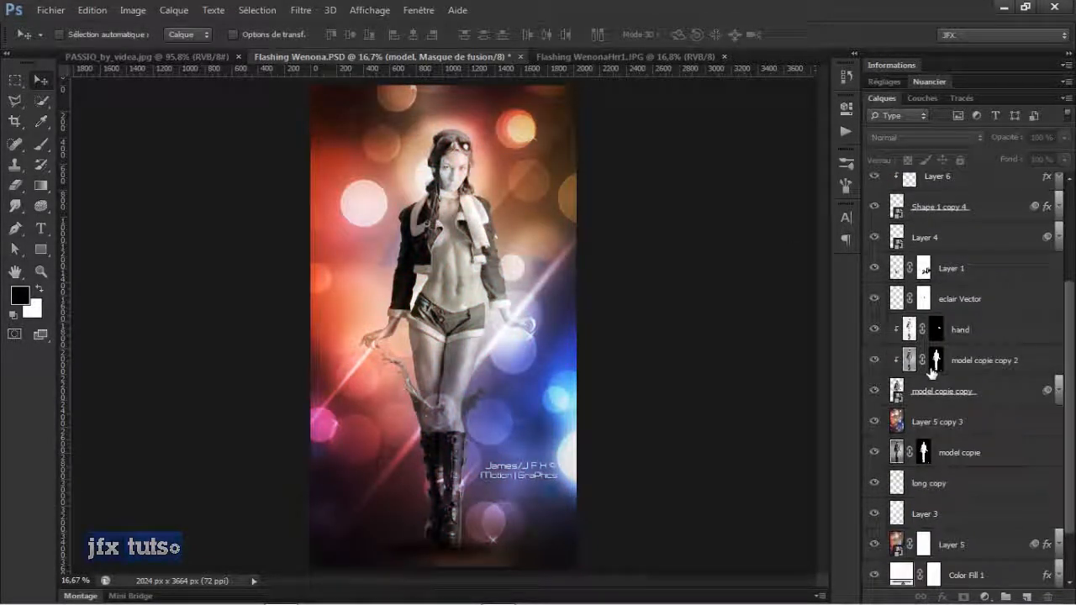
pyautogui.scroll(-2, 933, 378)
pyautogui.moveTo(438, 329); pyautogui.dragTo(469, 329)
pyautogui.hotkey('ctrl', 'z')
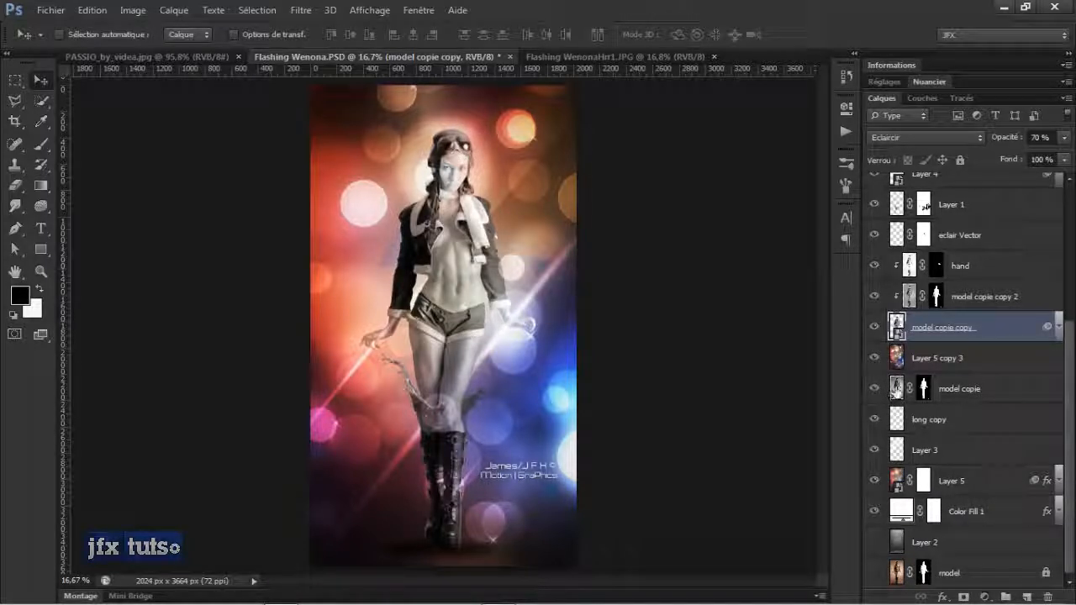
# Step: Select the model copie layer and try to move it slightly sideways on the canvas
pyautogui.click(896, 389)
pyautogui.moveTo(461, 360); pyautogui.dragTo(486, 362)
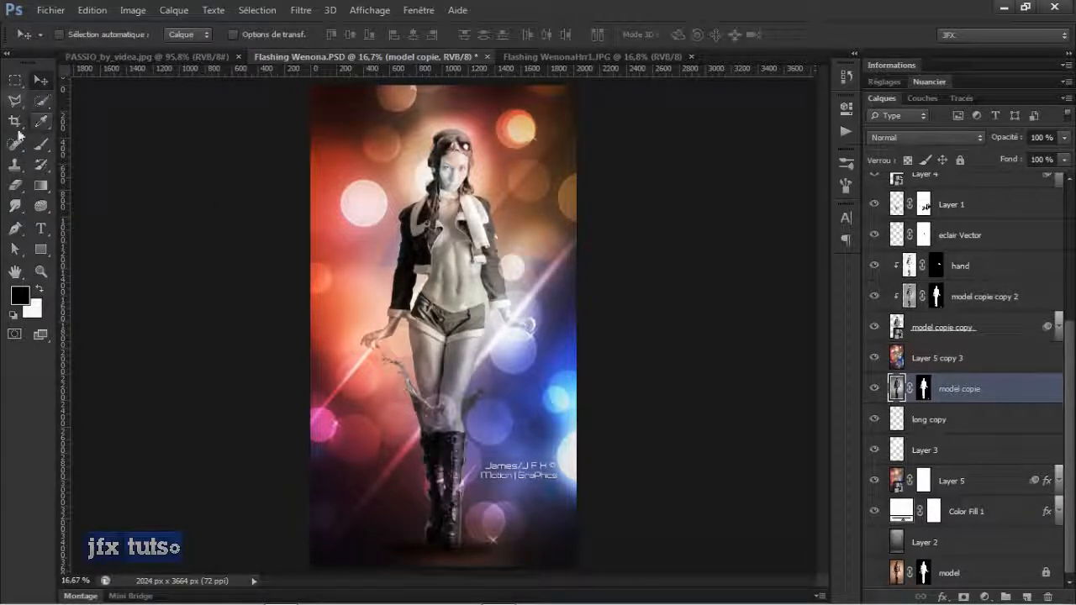
# Step: Activate the Gradient tool
pyautogui.click(14, 249)
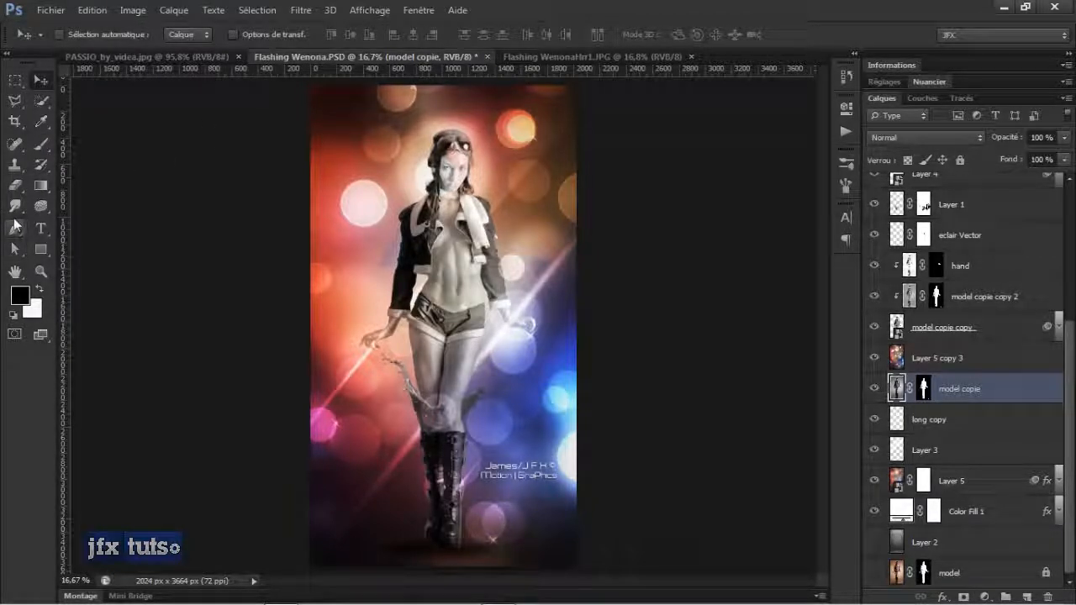
pyautogui.click(47, 188)
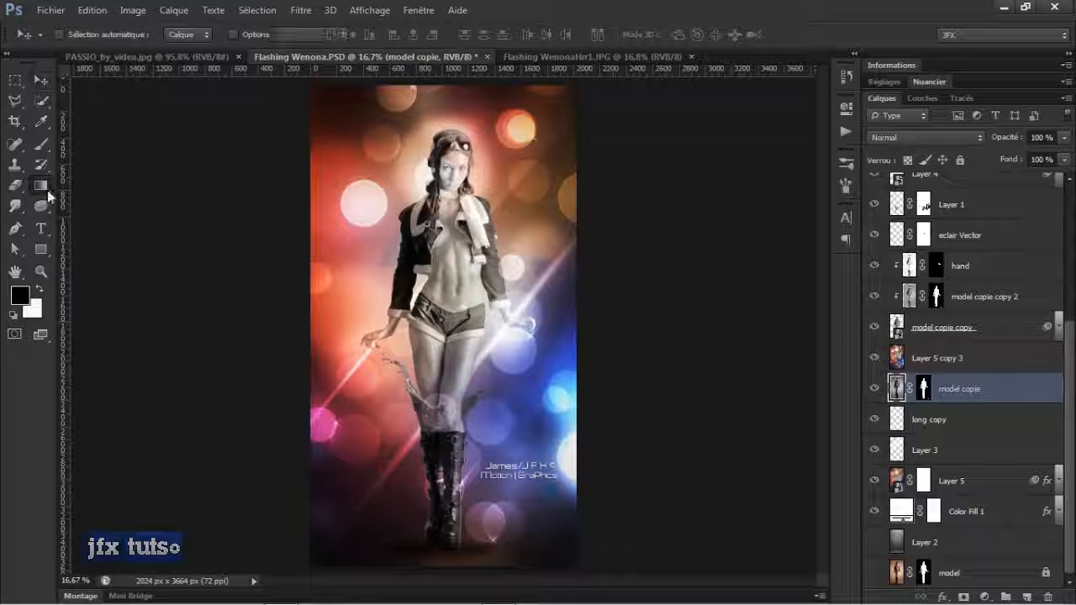
pyautogui.click(32, 388)
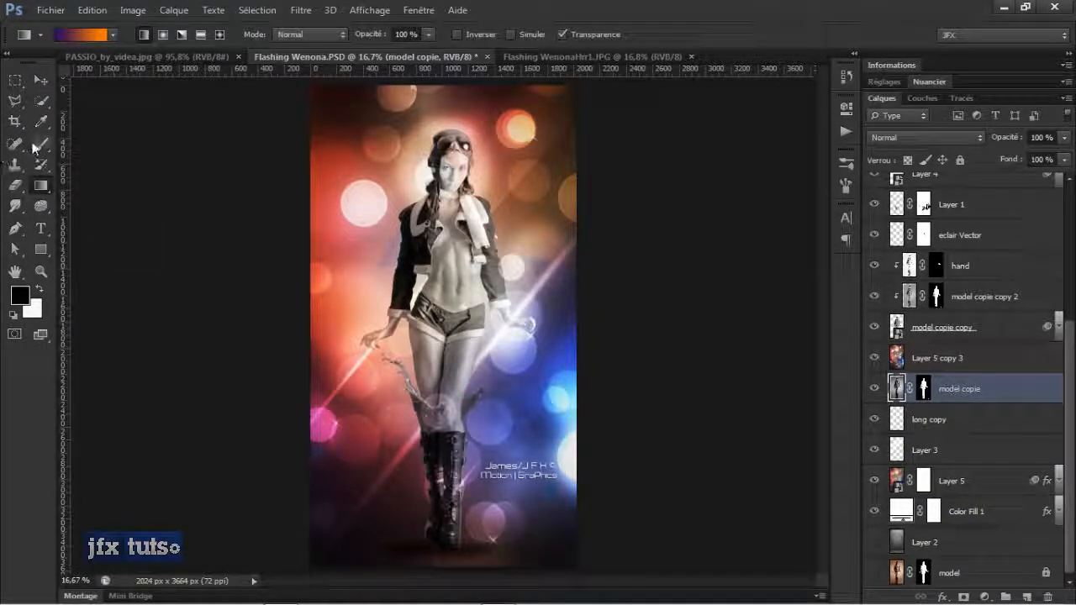
# Step: Switch to PASSIO_by_videa.jpg and examine the seated woman, the sky and the light effects at several magnifications
pyautogui.click(95, 68)
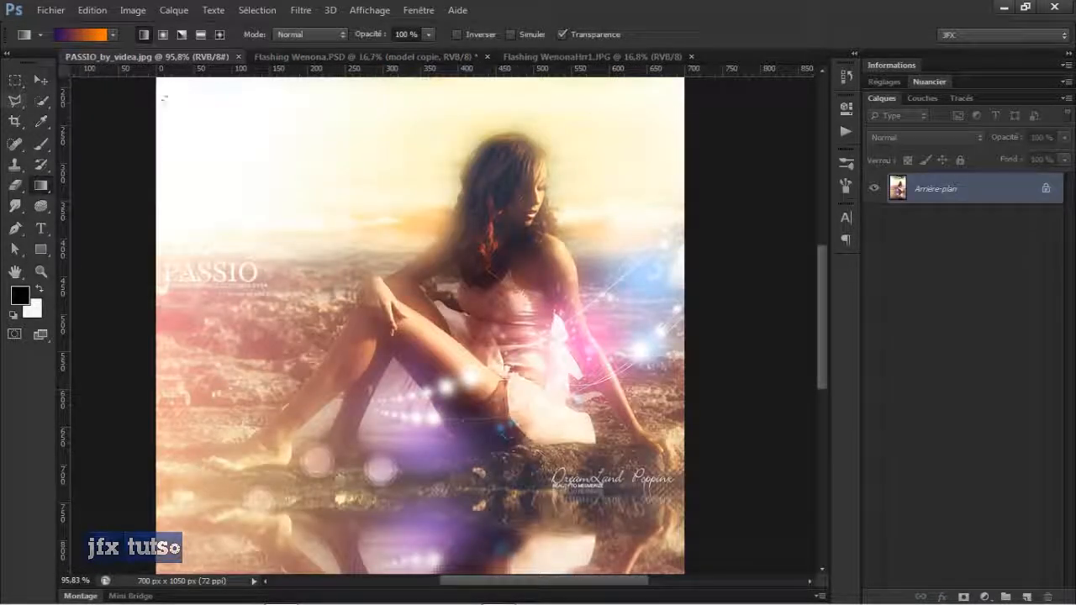
pyautogui.scroll(-3, 484, 171)
pyautogui.scroll(2, 484, 170)
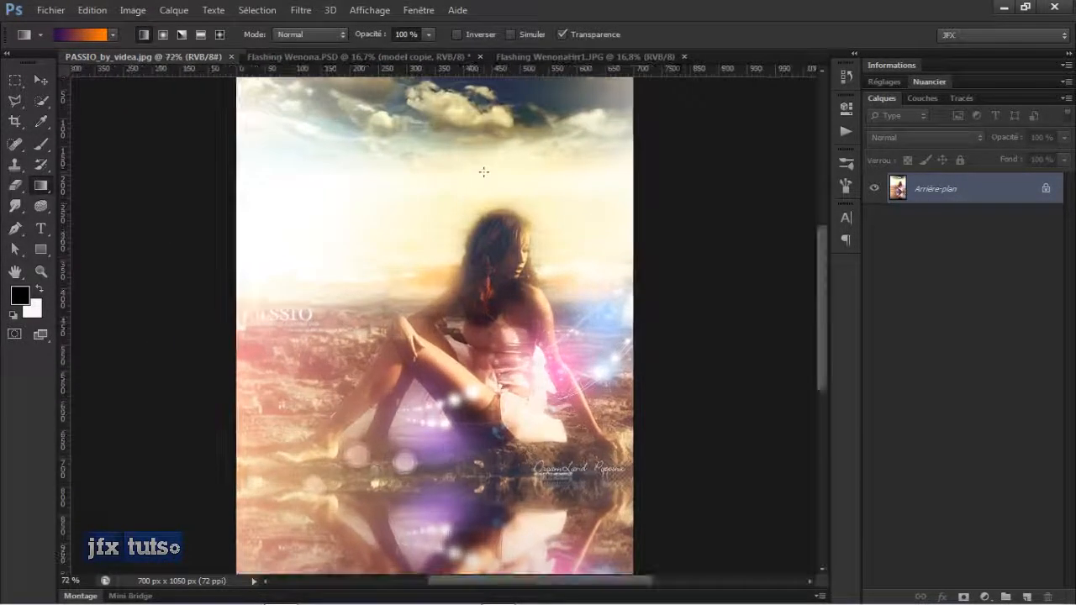
pyautogui.scroll(3, 358, 325)
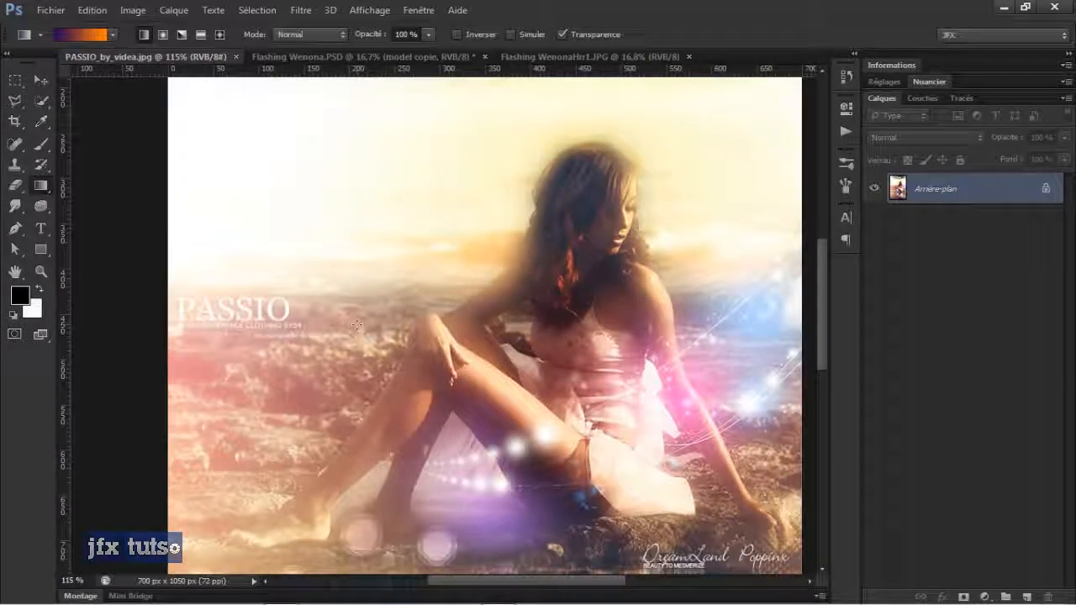
pyautogui.scroll(-2, 505, 286)
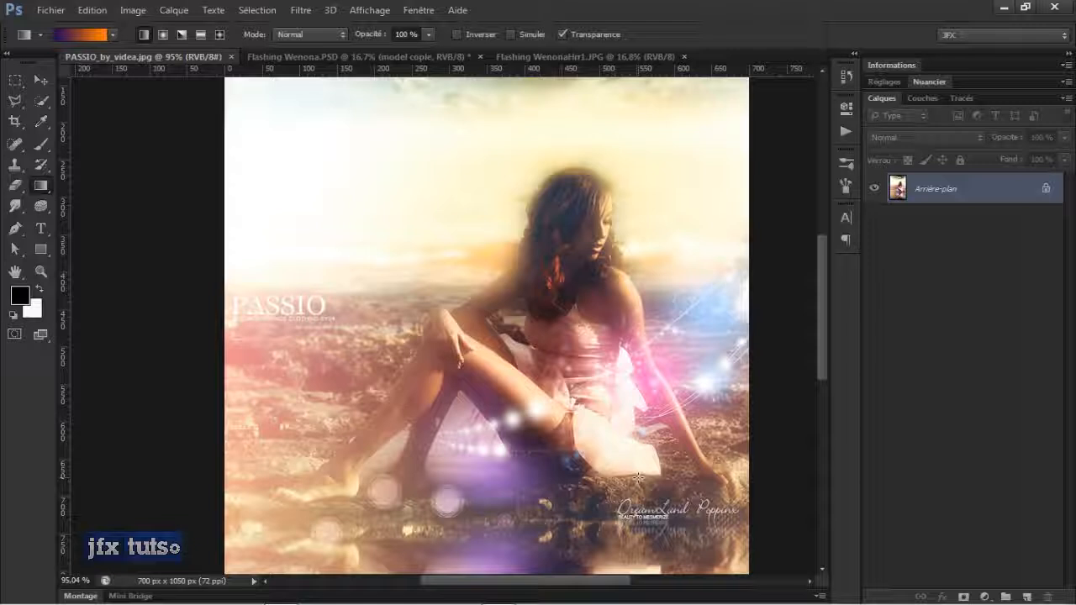
pyautogui.scroll(2, 591, 256)
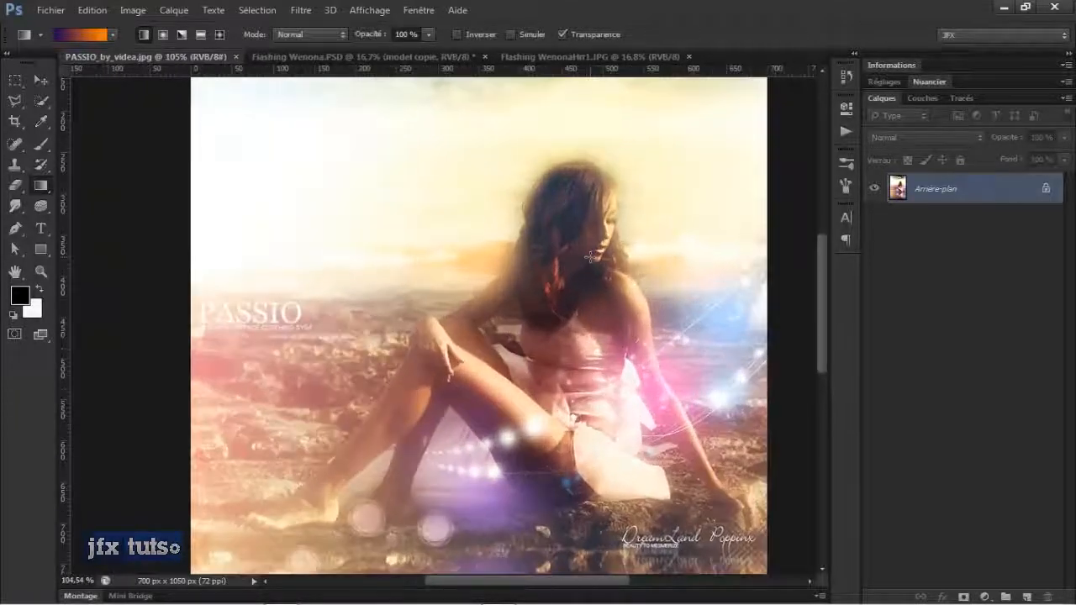
pyautogui.scroll(2, 590, 257)
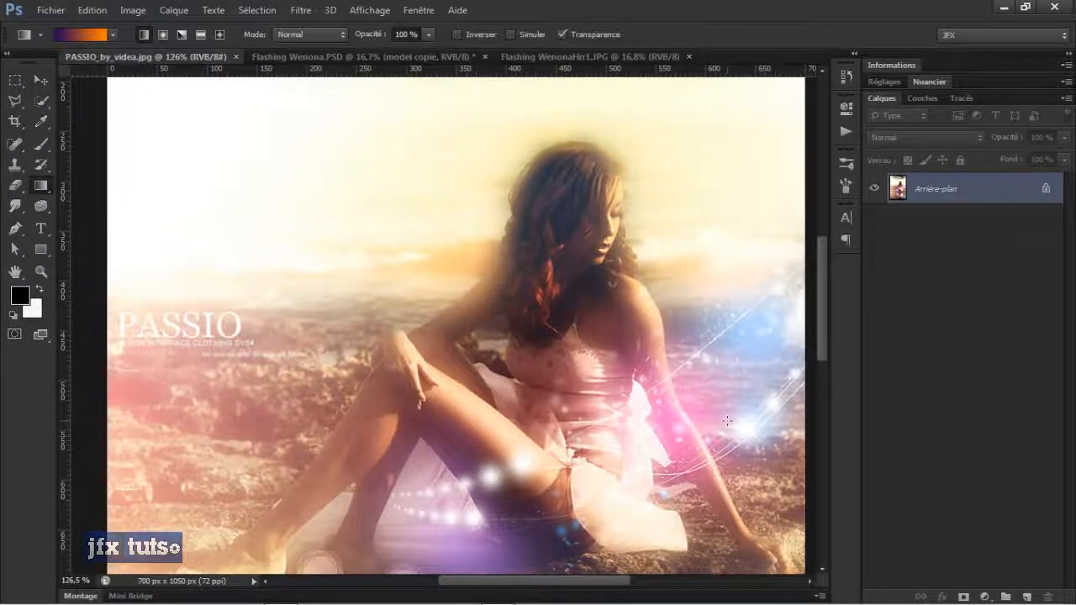
pyautogui.scroll(-1, 723, 420)
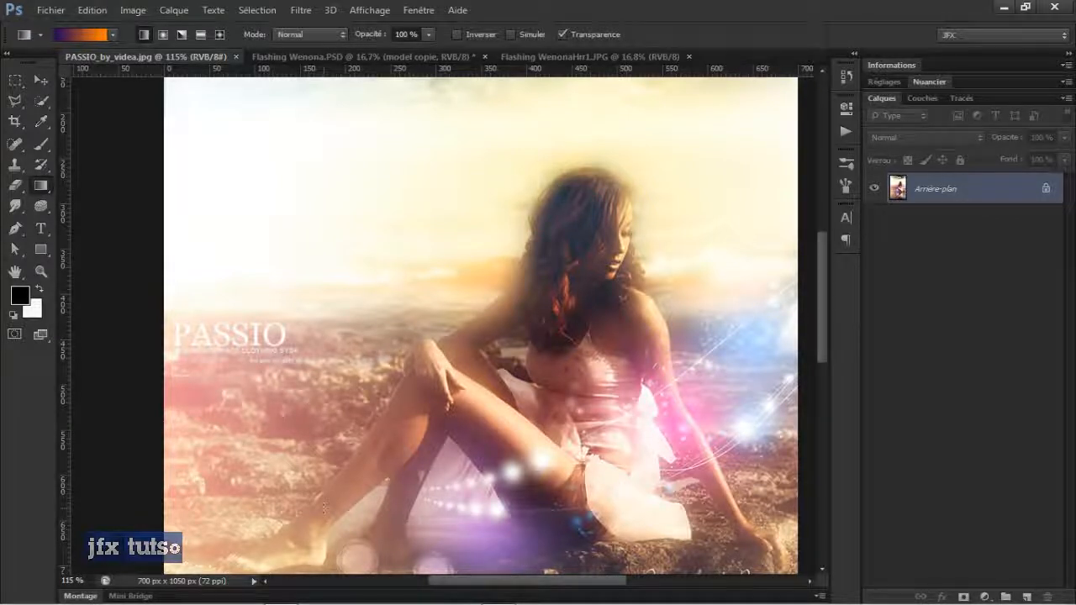
# Step: Examine the mirrored water reflection and the glowing circles in the lower part of the PASSIO image
pyautogui.moveTo(356, 401); pyautogui.dragTo(378, 281)
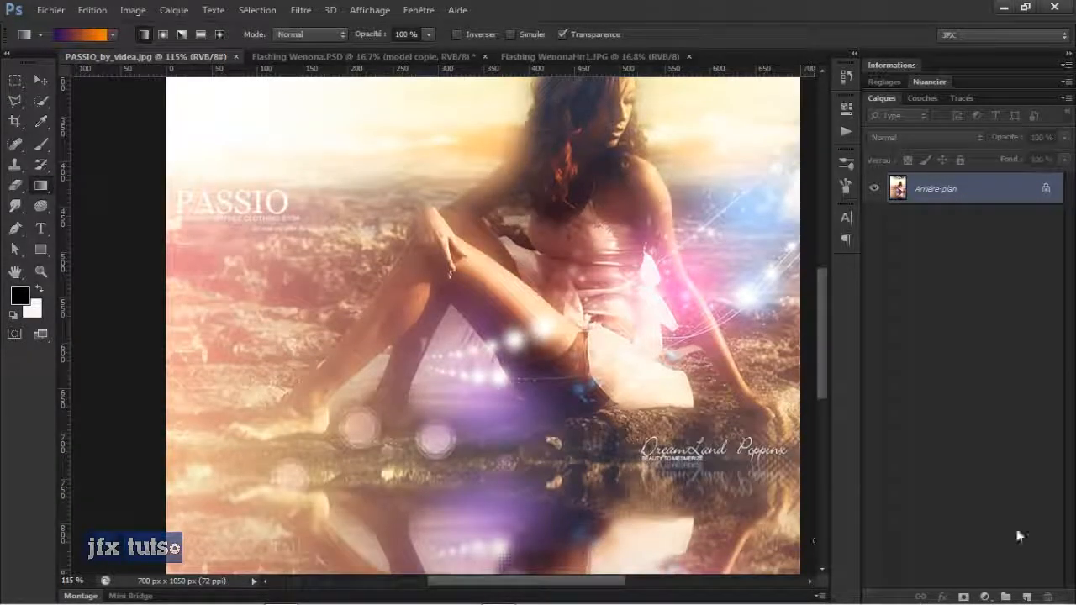
pyautogui.moveTo(821, 343); pyautogui.dragTo(814, 391)
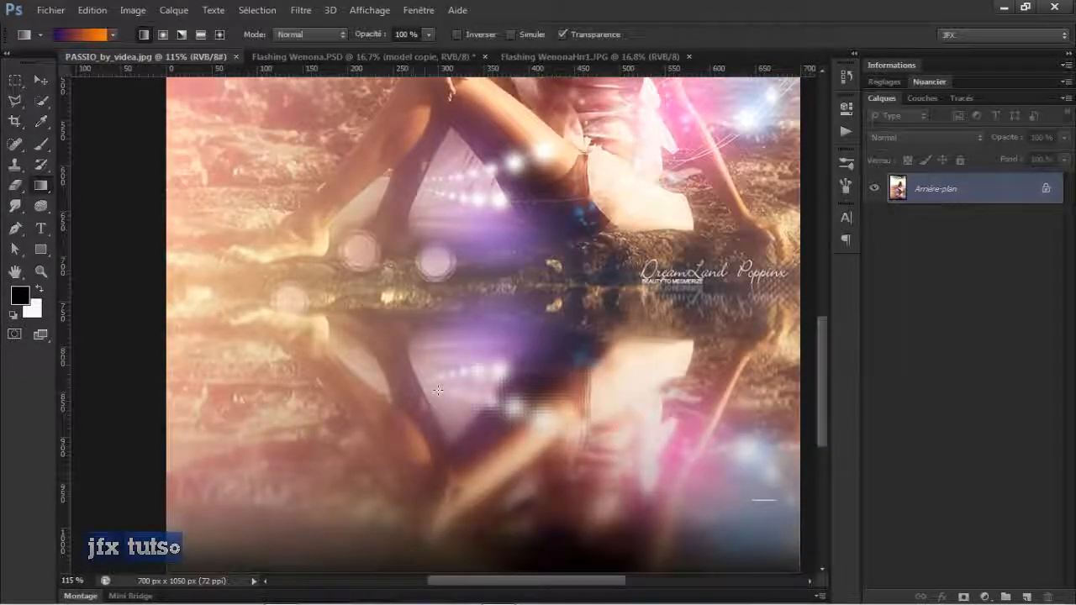
pyautogui.scroll(-3, 463, 410)
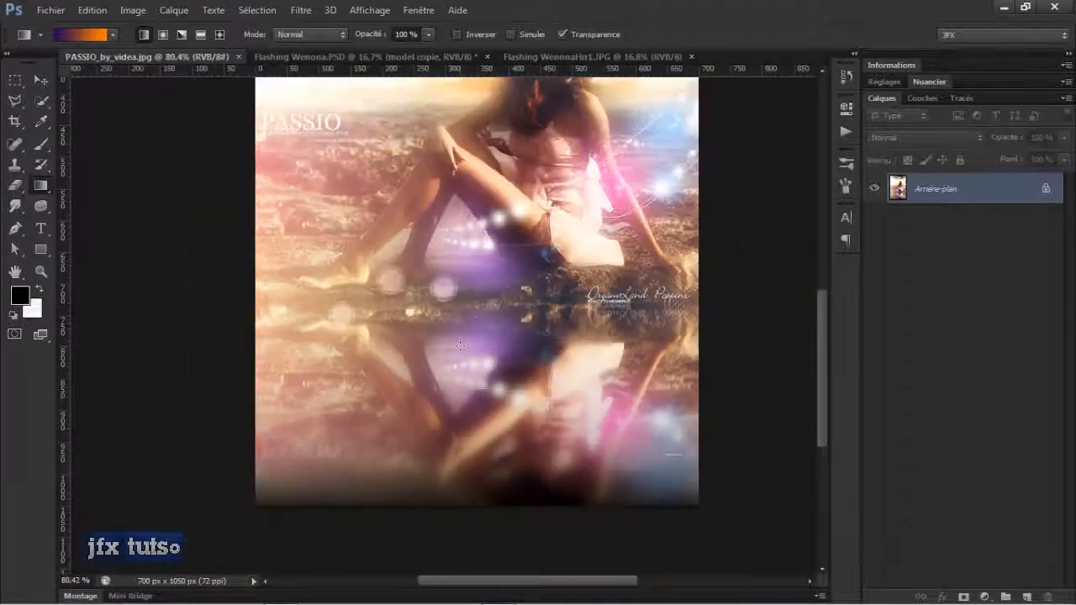
pyautogui.scroll(5, 283, 308)
pyautogui.scroll(1, 283, 309)
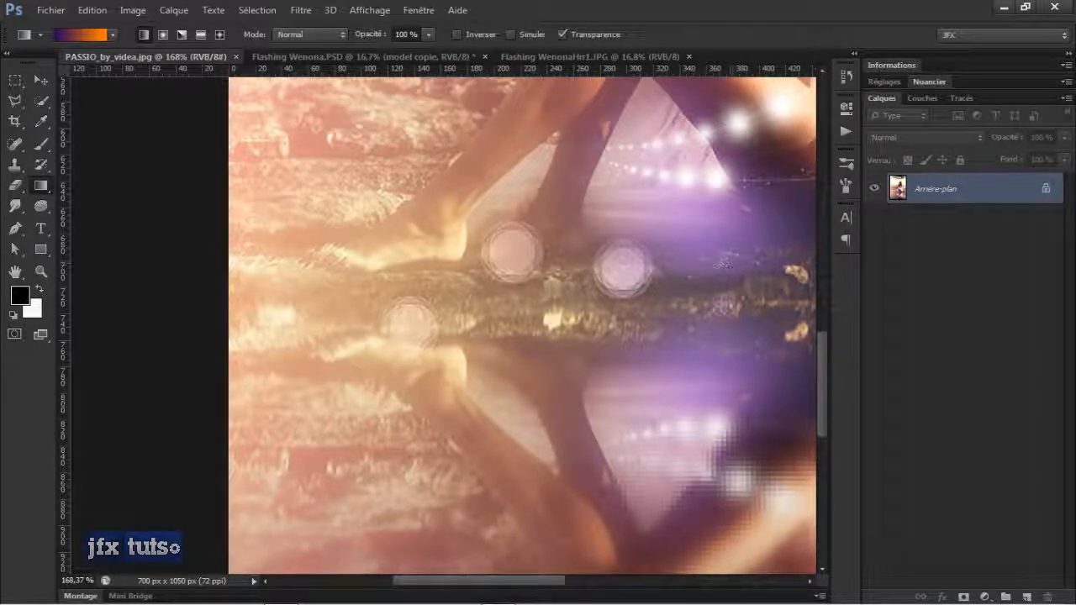
pyautogui.scroll(-3, 548, 333)
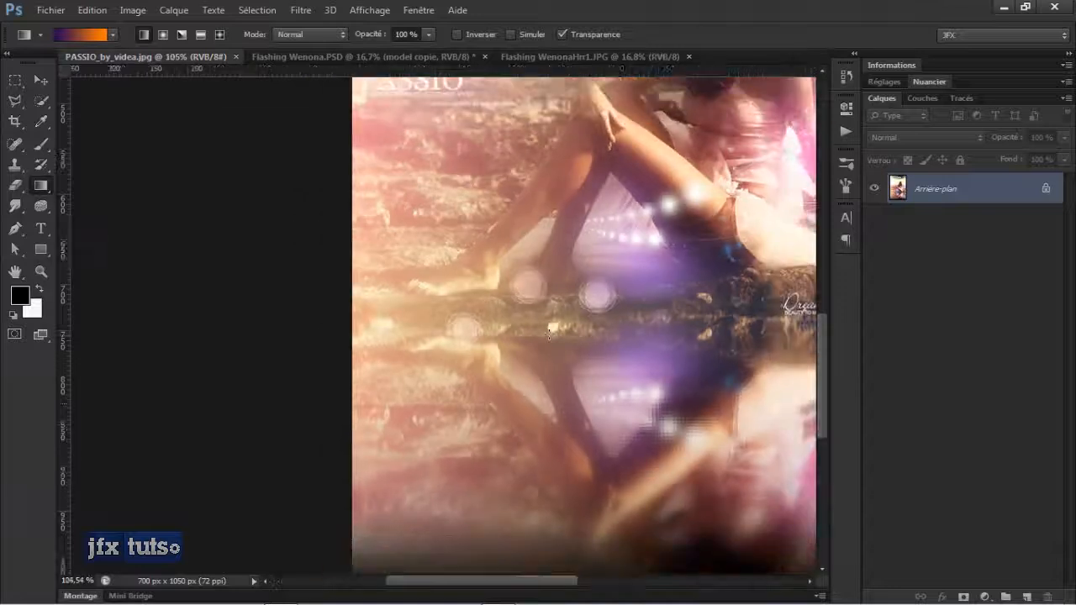
# Step: Open God Of War-.jpg from the God Of War folder
pyautogui.hotkey('ctrl', 'o')
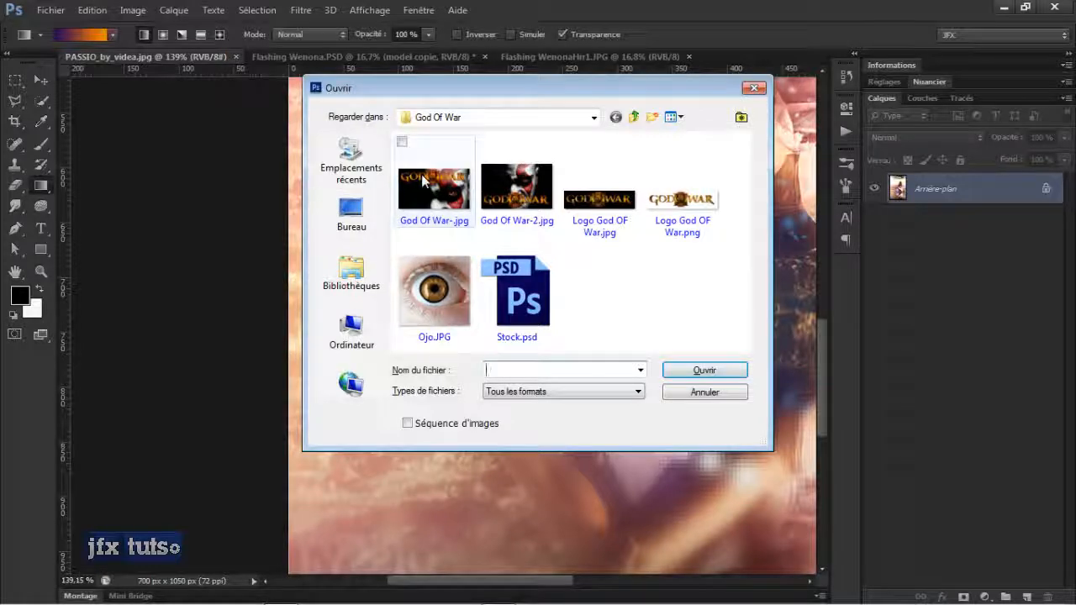
pyautogui.click(424, 221)
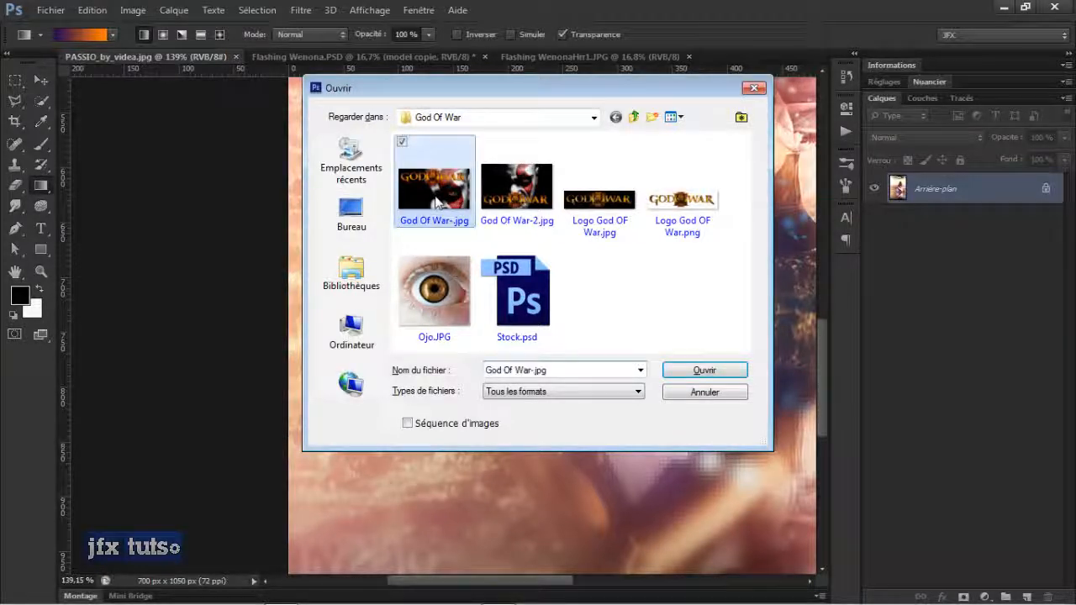
pyautogui.click(705, 372)
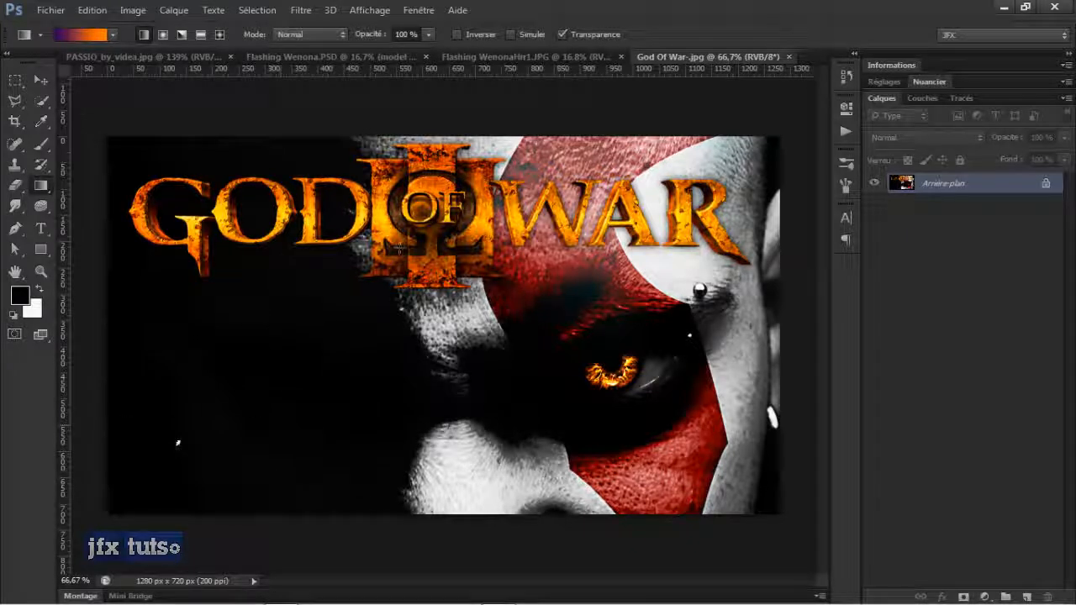
# Step: Open Ojo.JPG from the God Of War folder to view the eye photo, and close it again
pyautogui.hotkey('ctrl', 'o')
pyautogui.doubleClick(437, 294)
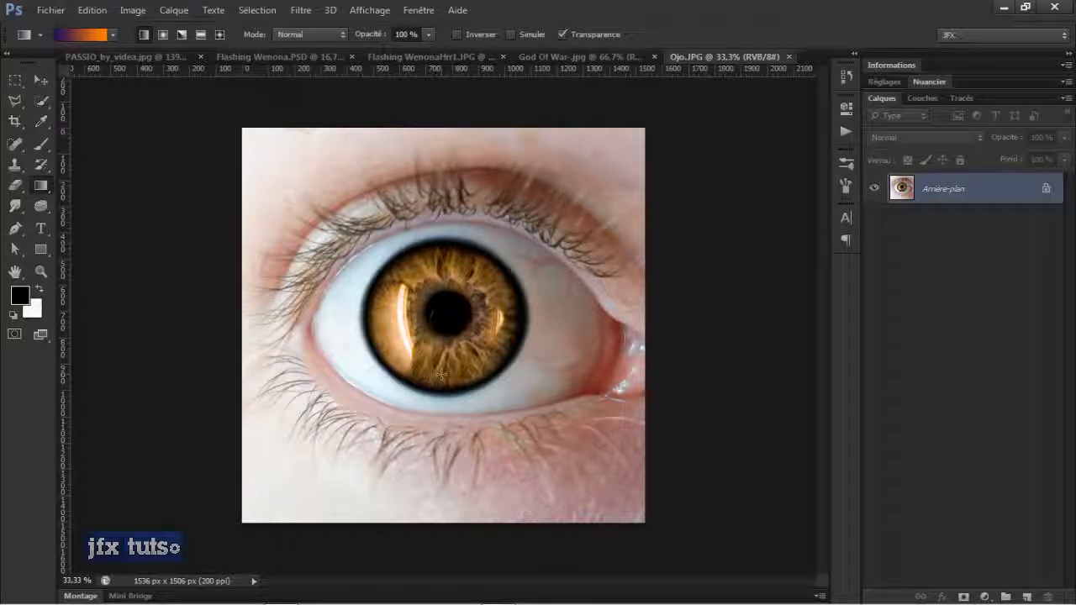
pyautogui.hotkey('ctrl', 'w')
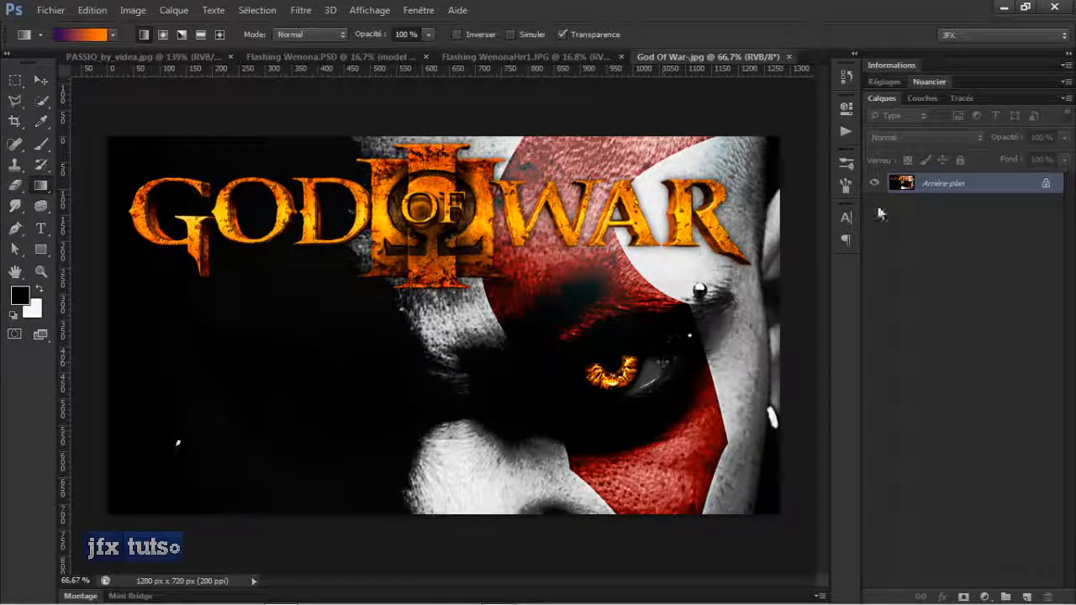
# Step: Examine the fill and adjustment layer types available for the God Of War image without applying any
pyautogui.click(986, 596)
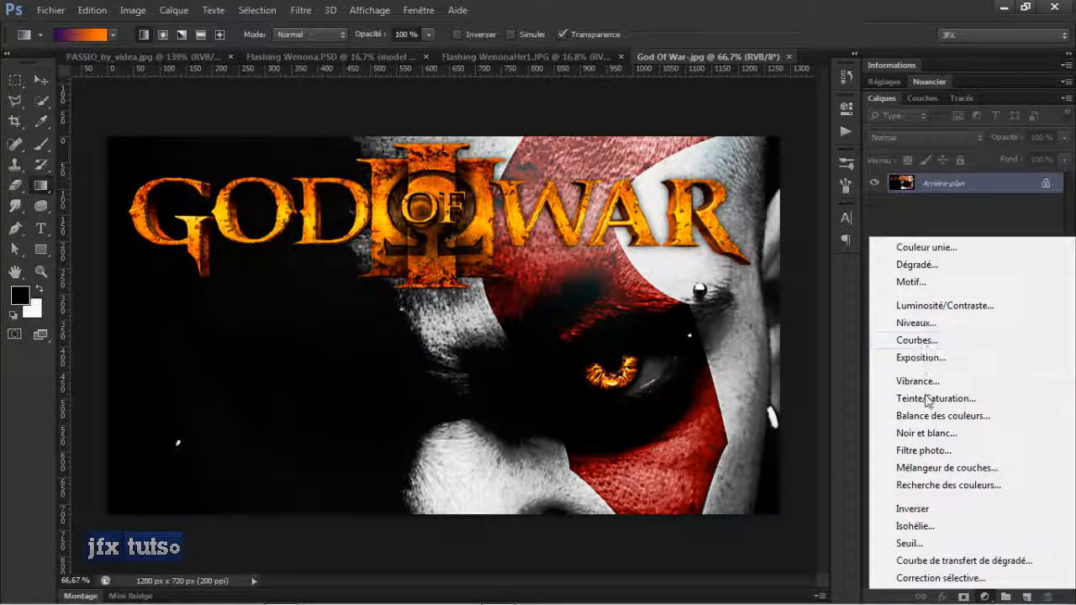
pyautogui.click(916, 222)
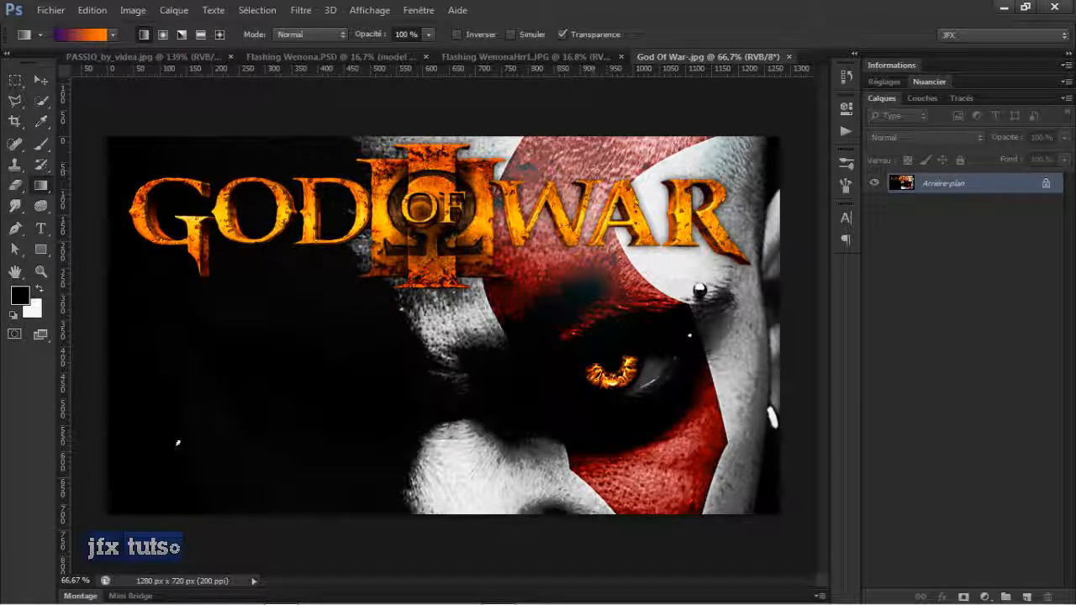
# Step: Switch to Flashing WenonaHrr1.JPG and examine the standing woman and the light effects at several magnifications
pyautogui.click(512, 57)
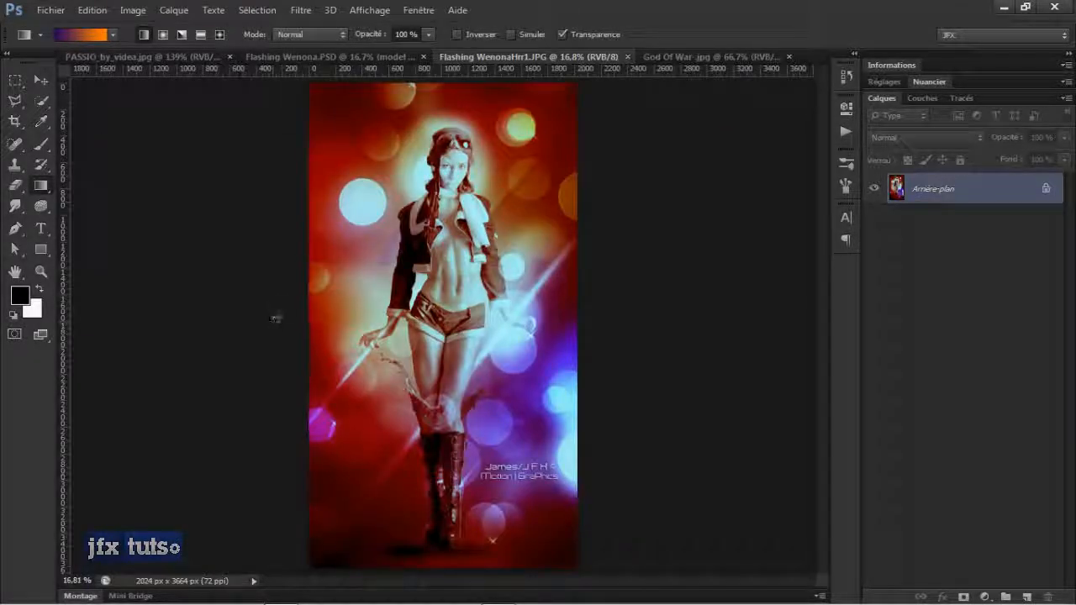
pyautogui.scroll(-3, 280, 306)
pyautogui.scroll(5, 280, 306)
pyautogui.scroll(-5, 280, 306)
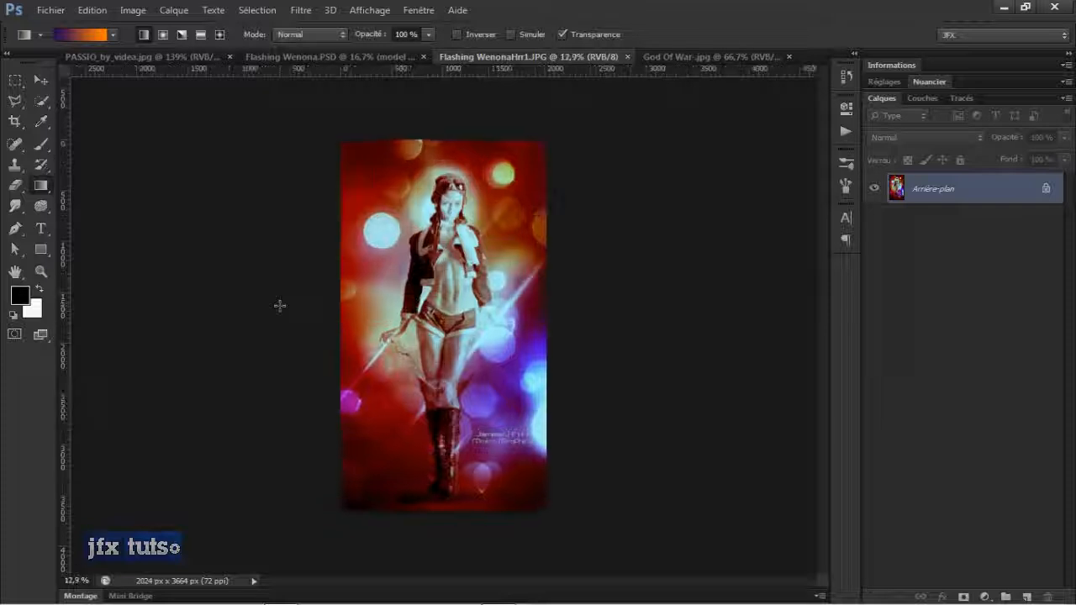
pyautogui.scroll(4, 280, 306)
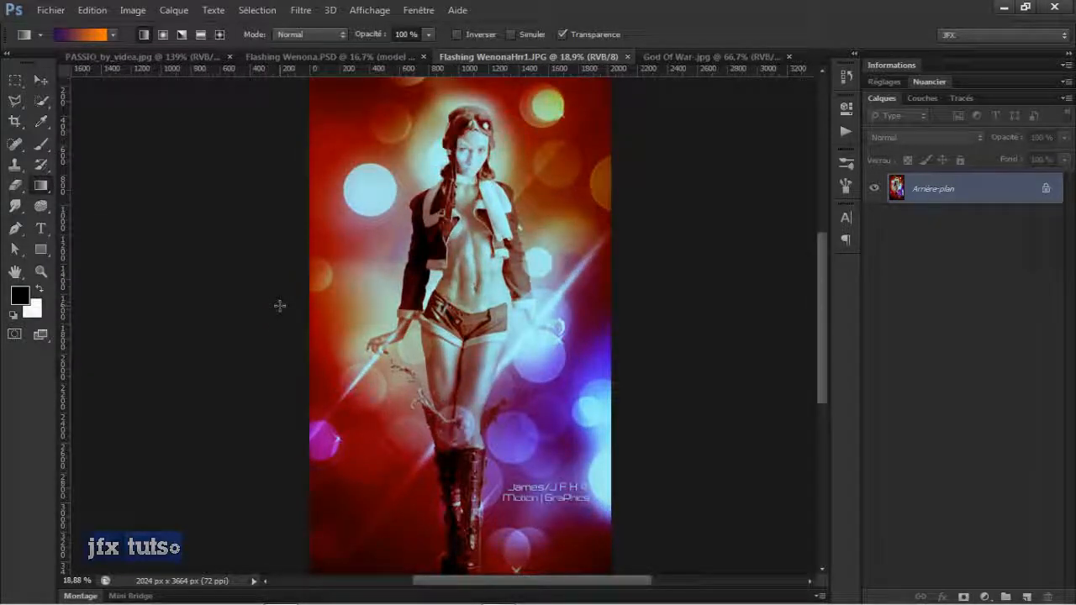
pyautogui.moveTo(261, 597)
# Step: Return to God Of War-.jpg and look over the source files in the God Of War folder without opening any
pyautogui.click(719, 56)
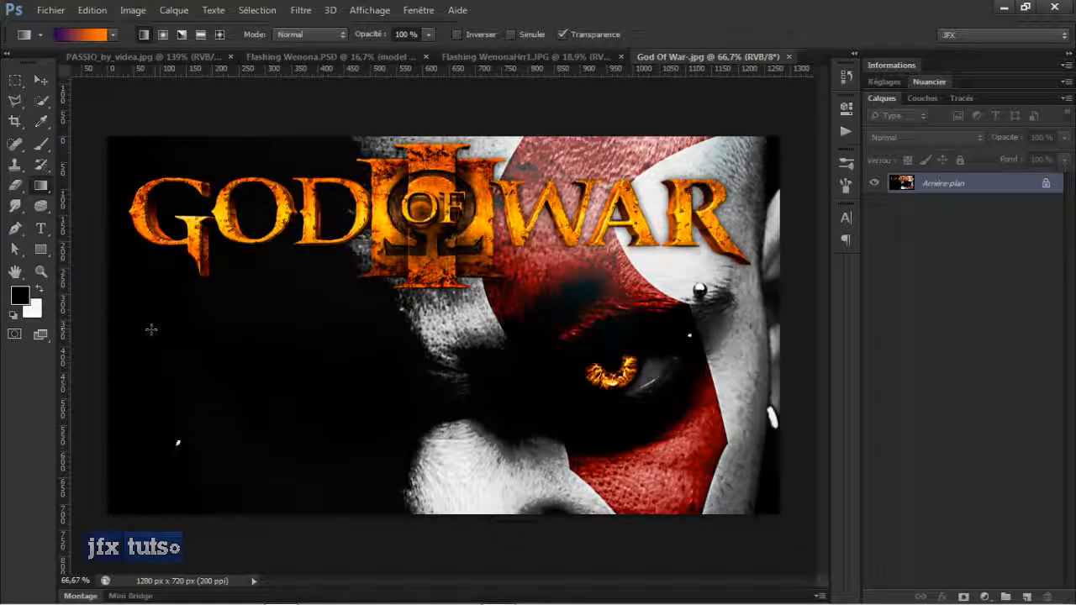
pyautogui.scroll(-1, 237, 335)
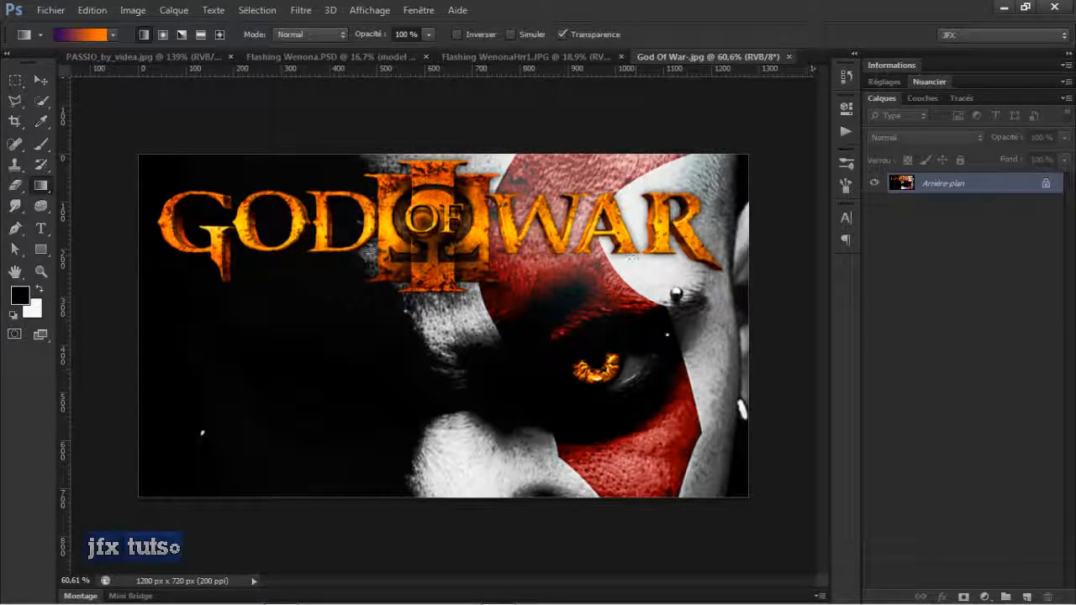
pyautogui.hotkey('ctrl', 'o')
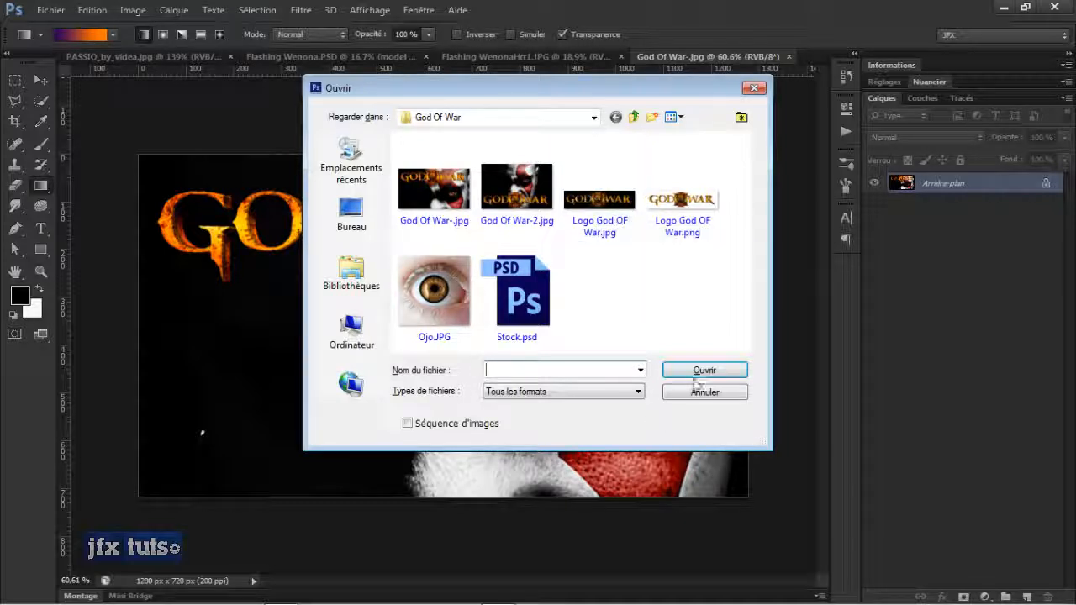
pyautogui.click(715, 391)
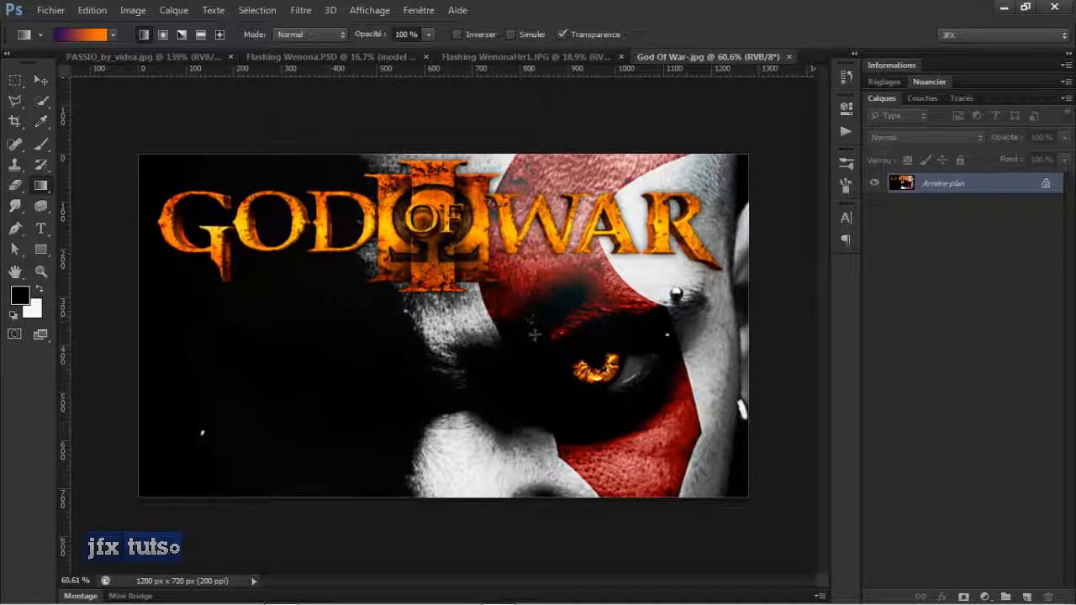
# Step: Activate the Move tool and view the God Of War composition at a closer magnification
pyautogui.press('v')
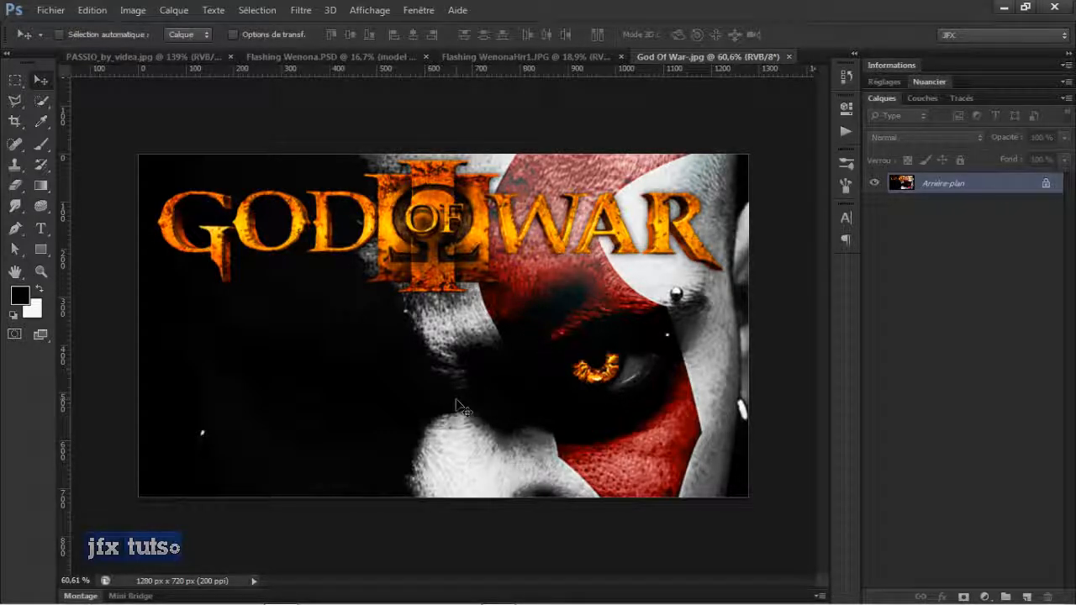
pyautogui.scroll(3, 341, 415)
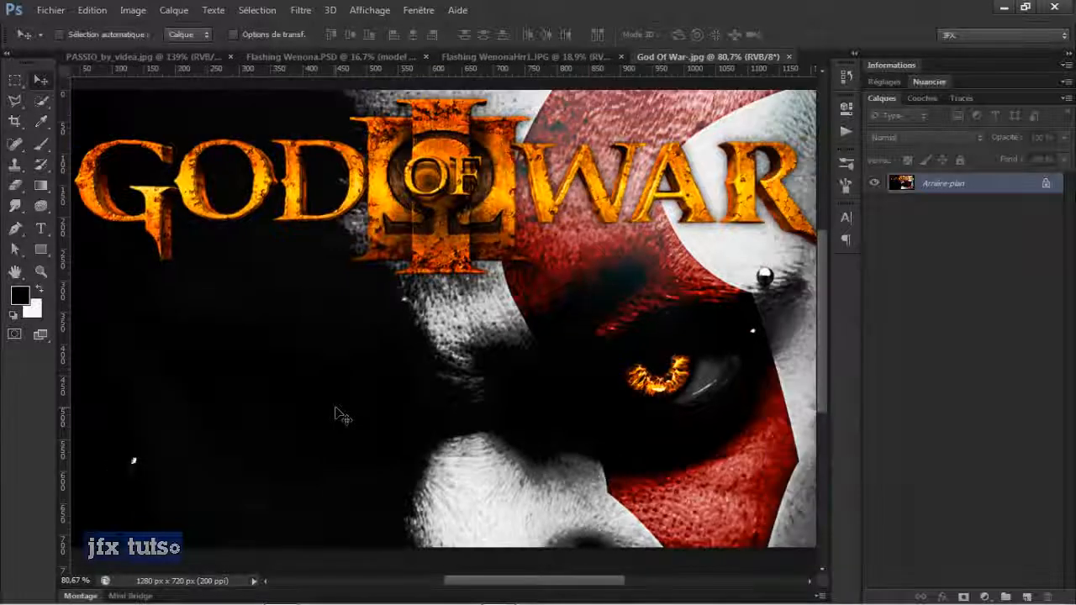
pyautogui.scroll(-2, 341, 416)
pyautogui.scroll(1, 341, 416)
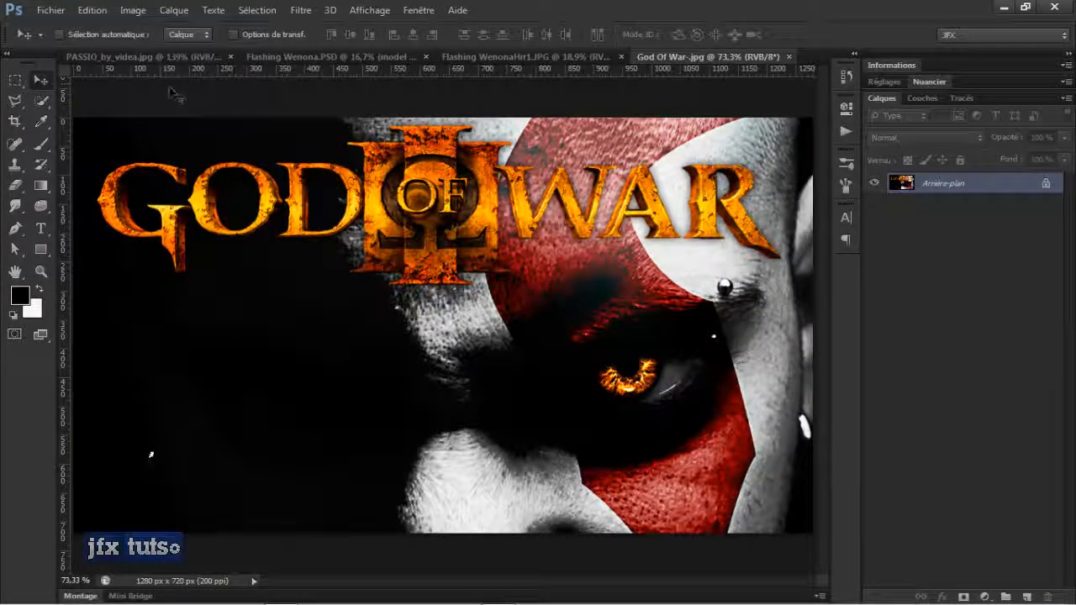
# Step: Switch to PASSIO_by_videa.jpg and examine the woman's legs, the logo text and the water reflection
pyautogui.click(159, 56)
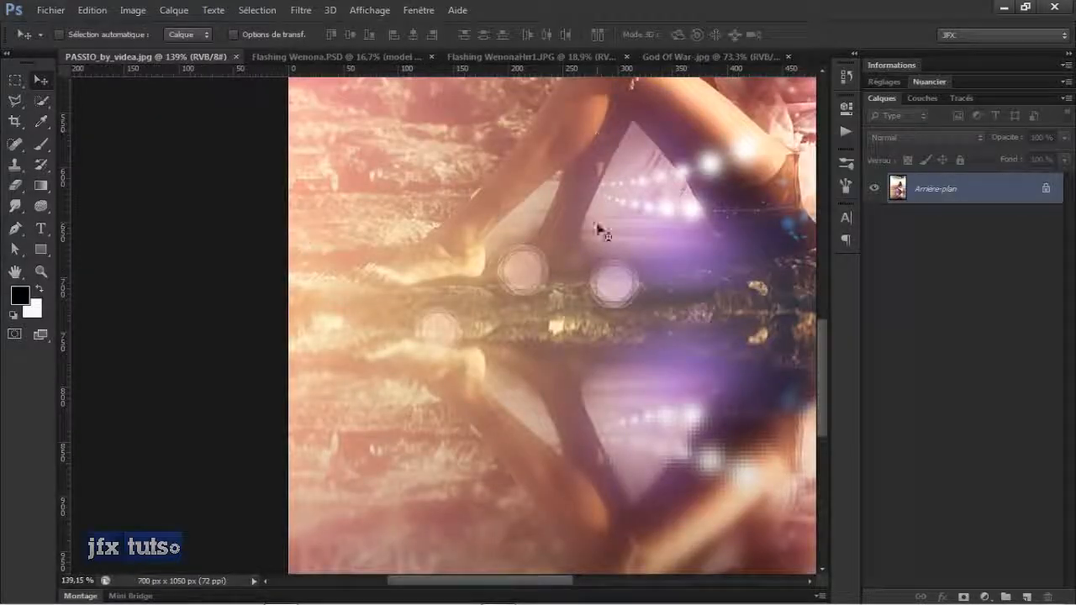
pyautogui.moveTo(562, 253); pyautogui.dragTo(268, 309)
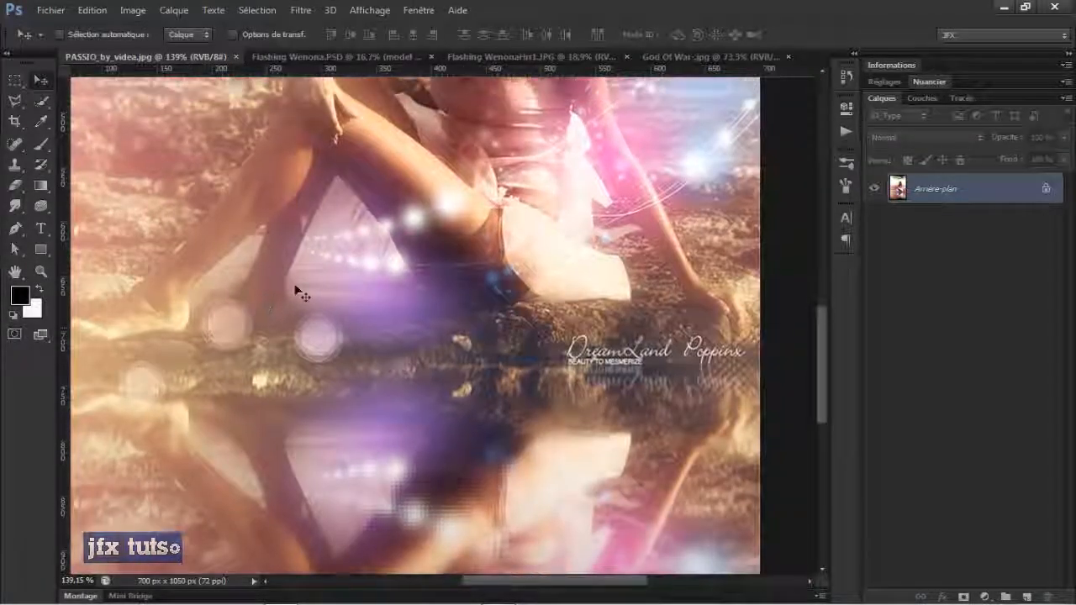
pyautogui.scroll(-3, 304, 234)
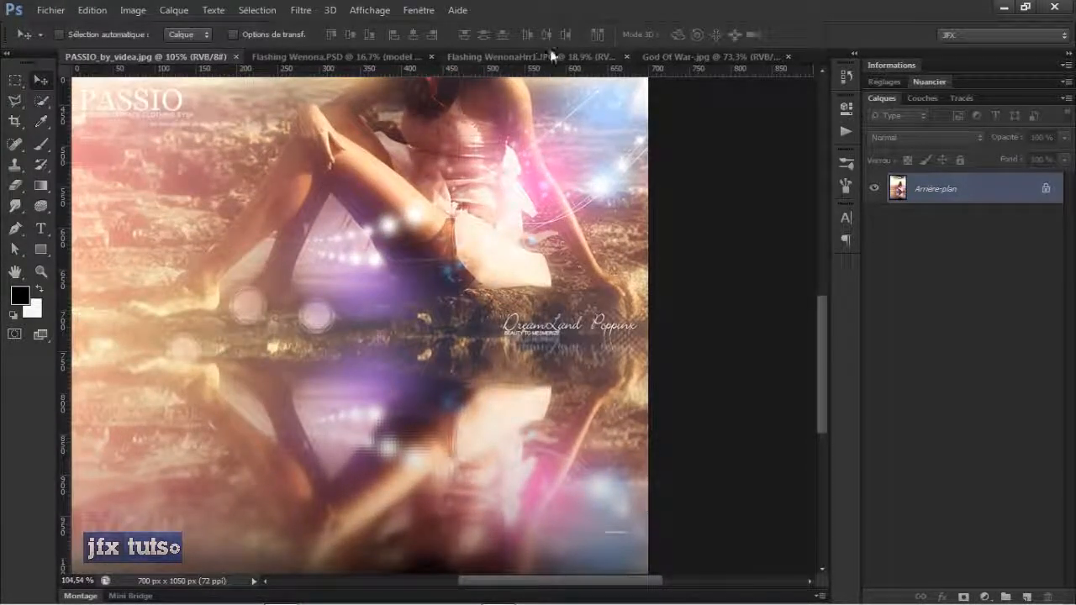
# Step: Close Flashing WenonaHrr1.JPG and bring Flashing Wenona.PSD to the front
pyautogui.click(551, 55)
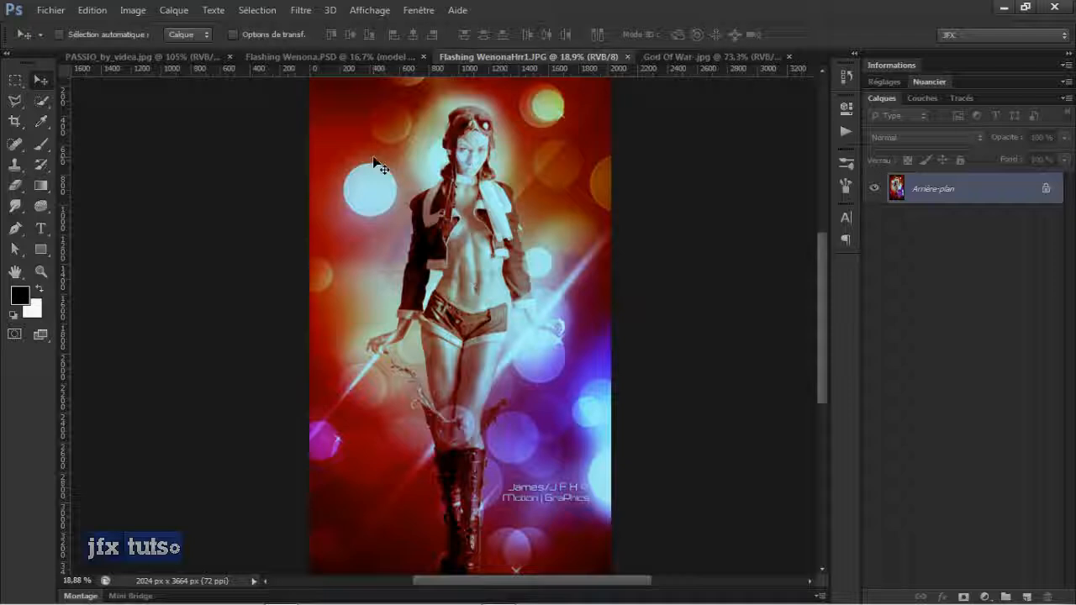
pyautogui.hotkey('ctrl', 'w')
pyautogui.click(406, 56)
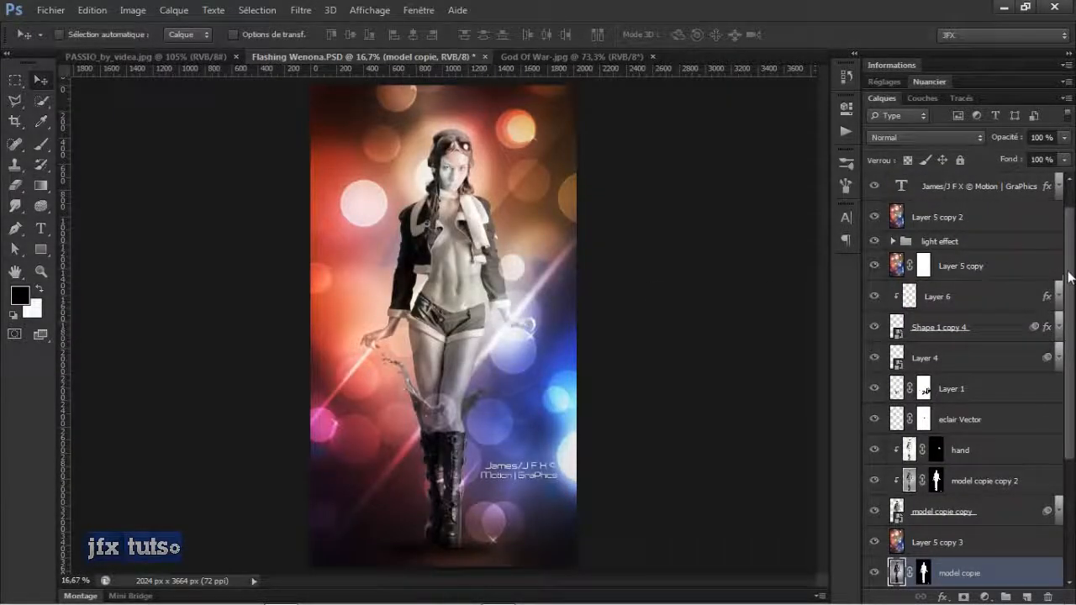
# Step: Review the layer stack of Flashing Wenona.PSD and hide all visible layers, from the text layer down to Color Fill 1
pyautogui.scroll(-5, 916, 427)
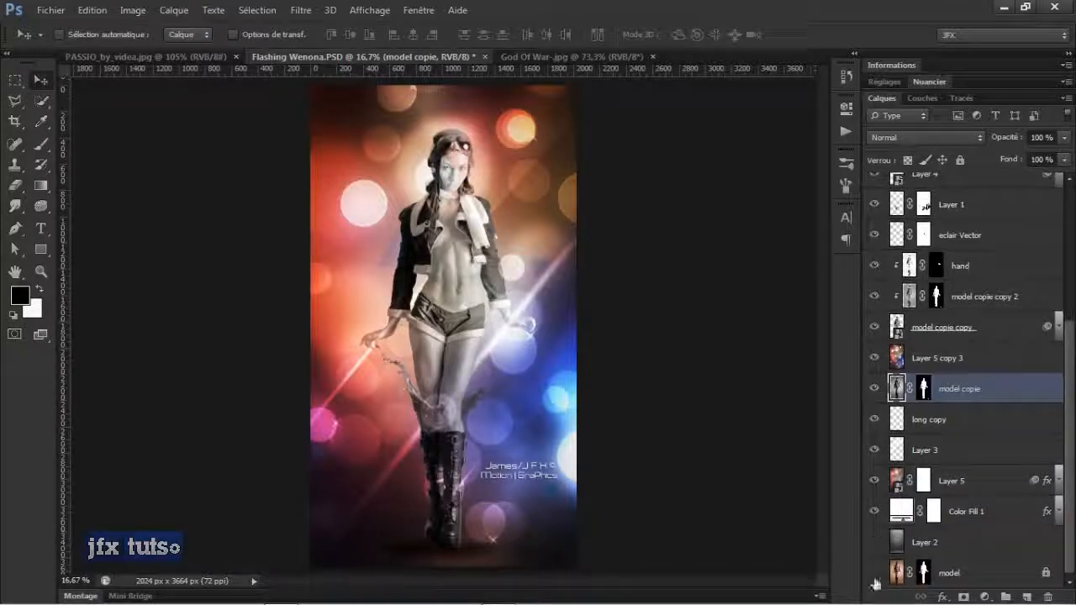
pyautogui.scroll(5, 918, 407)
pyautogui.scroll(2, 919, 390)
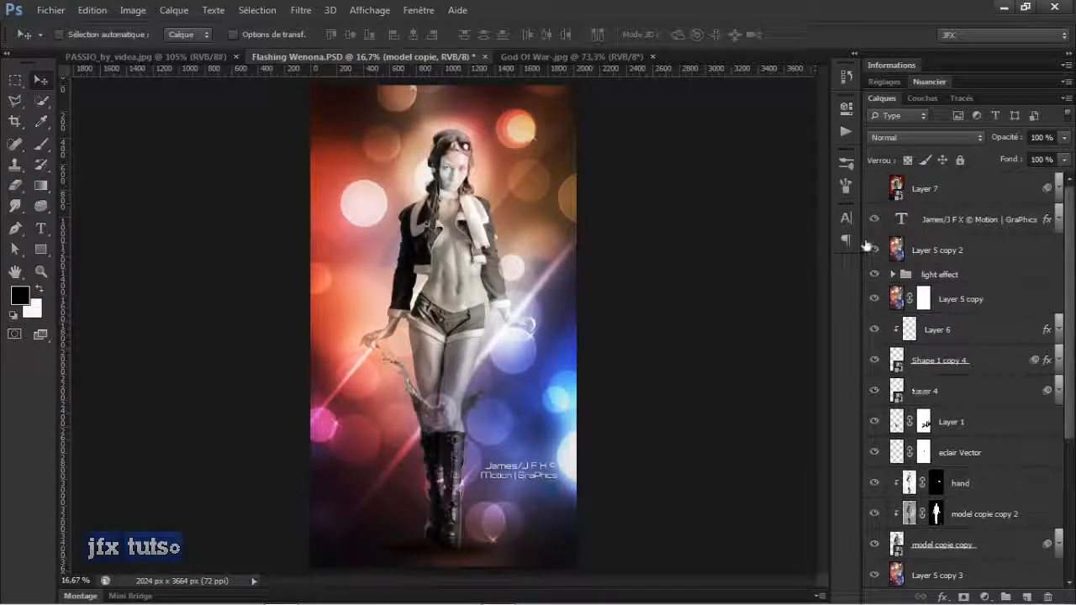
pyautogui.moveTo(875, 221); pyautogui.dragTo(879, 576)
pyautogui.scroll(-6, 913, 451)
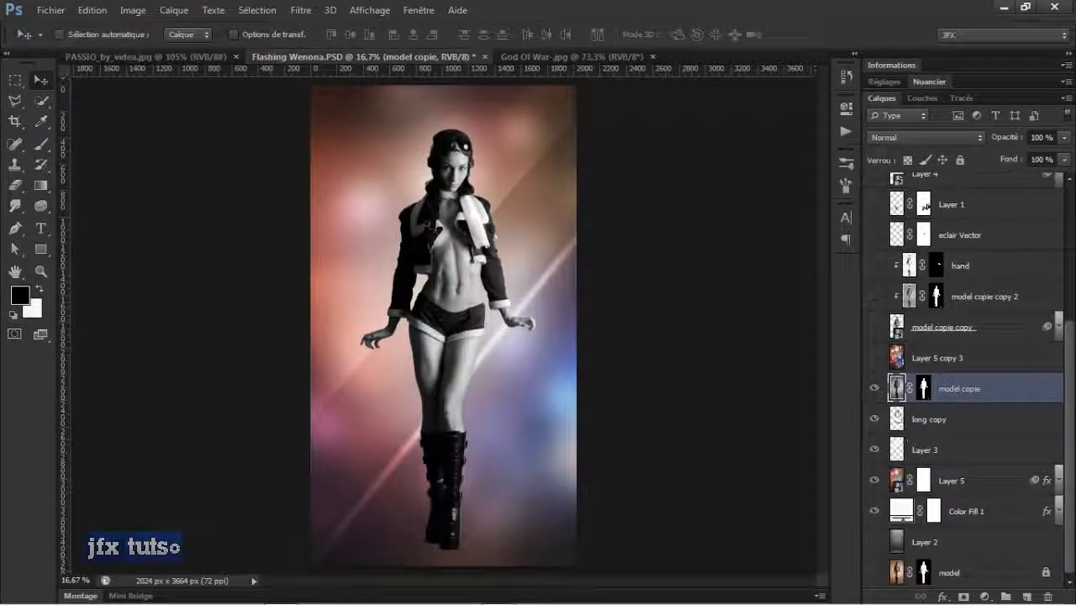
pyautogui.moveTo(876, 390); pyautogui.dragTo(878, 512)
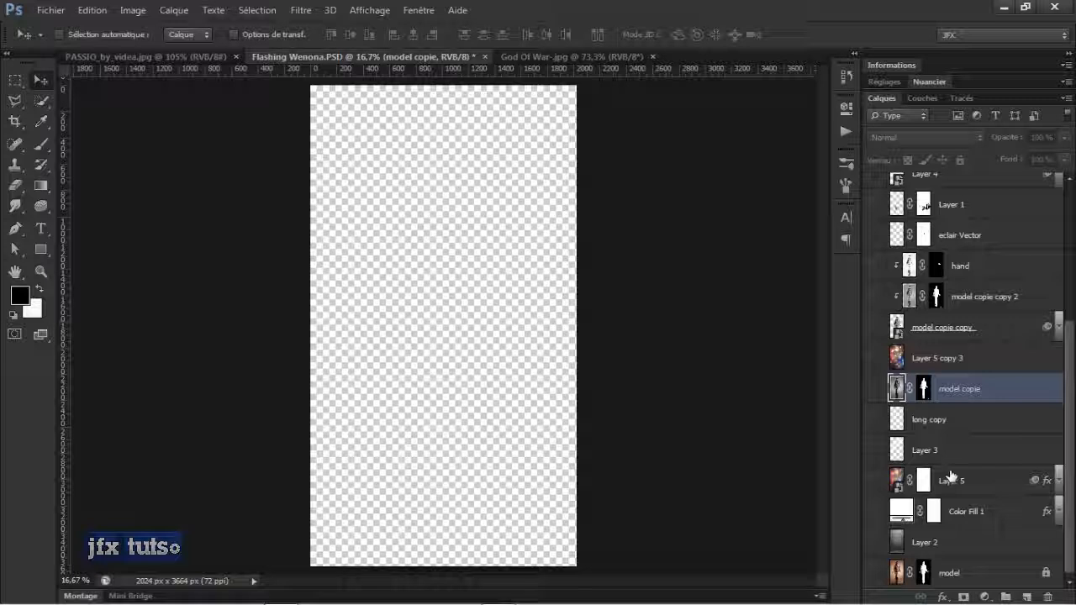
# Step: Show only the model layer and disable its layer mask to view the original studio photo
pyautogui.click(874, 572)
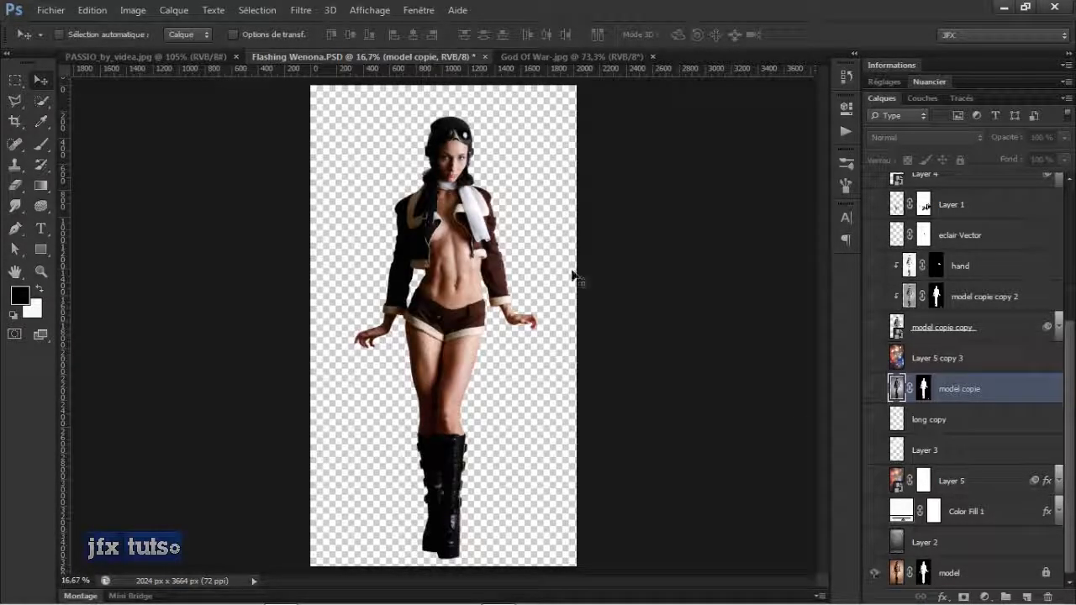
pyautogui.keyDown('shift'); pyautogui.click(924, 572); pyautogui.keyUp('shift')
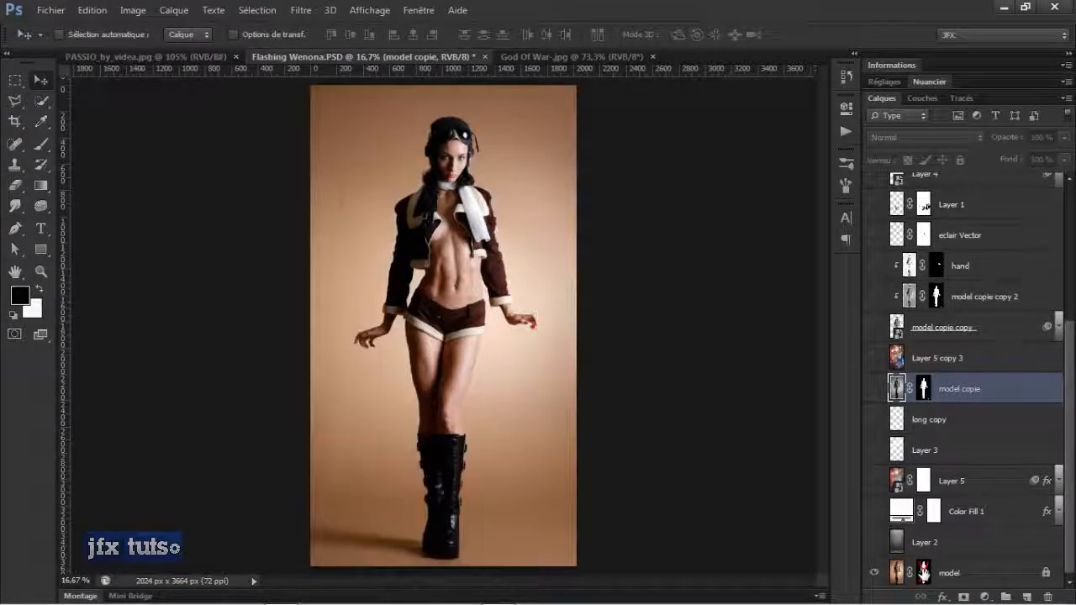
pyautogui.scroll(1, 478, 166)
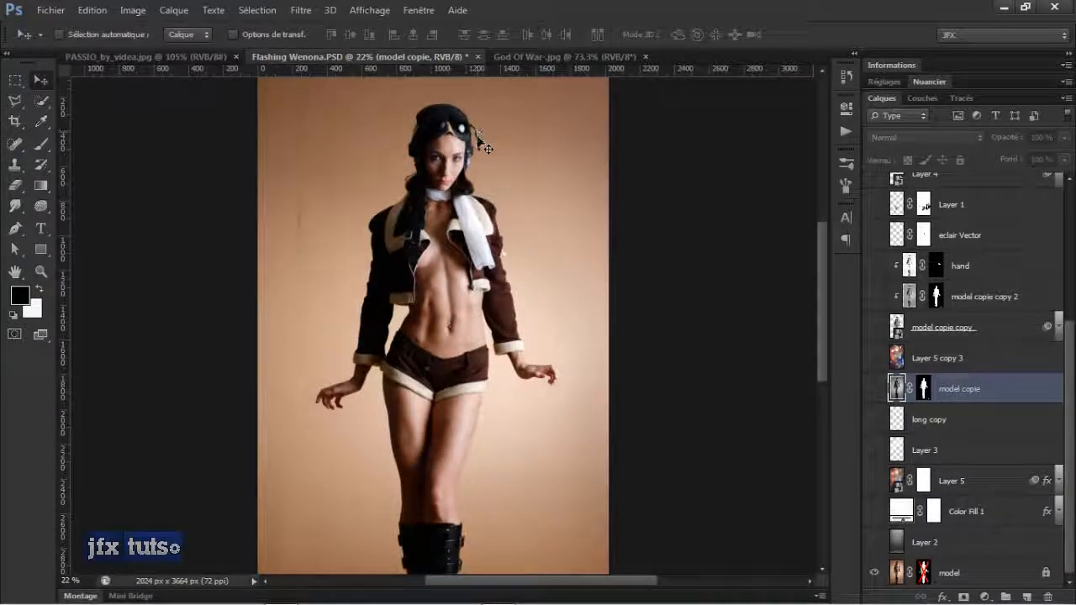
pyautogui.scroll(-1, 684, 266)
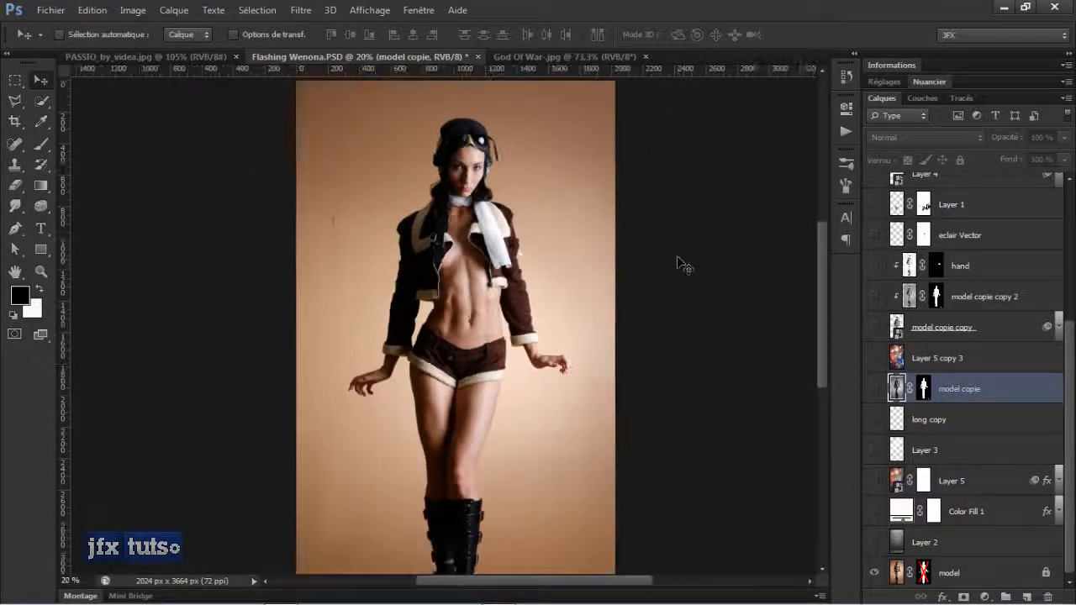
# Step: Show the Layer 2 brick wall and hide it again, with the model layer's mask re-enabled
pyautogui.click(874, 542)
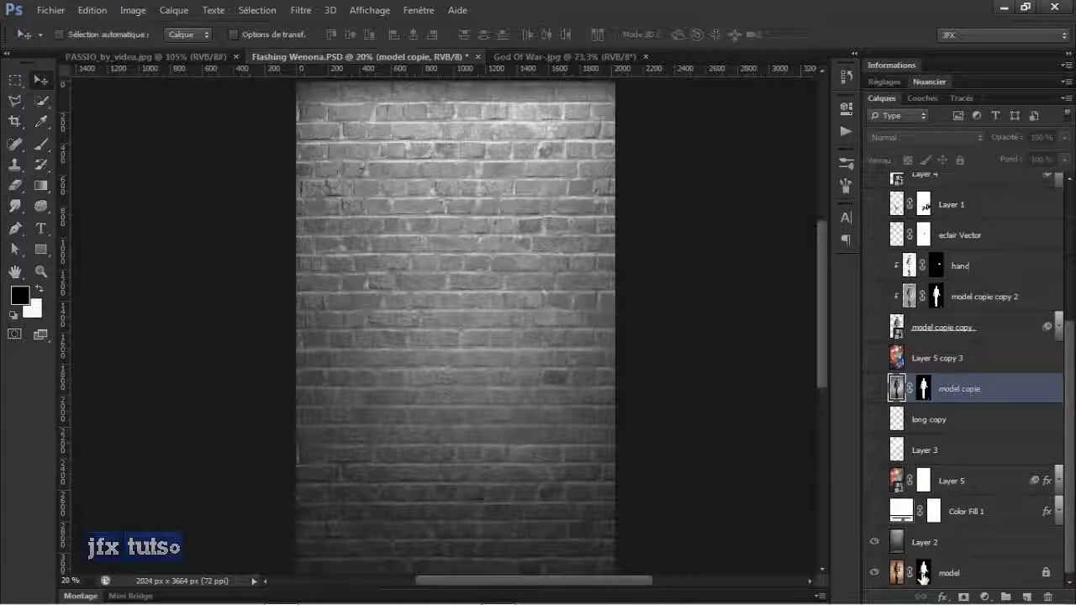
pyautogui.click(874, 547)
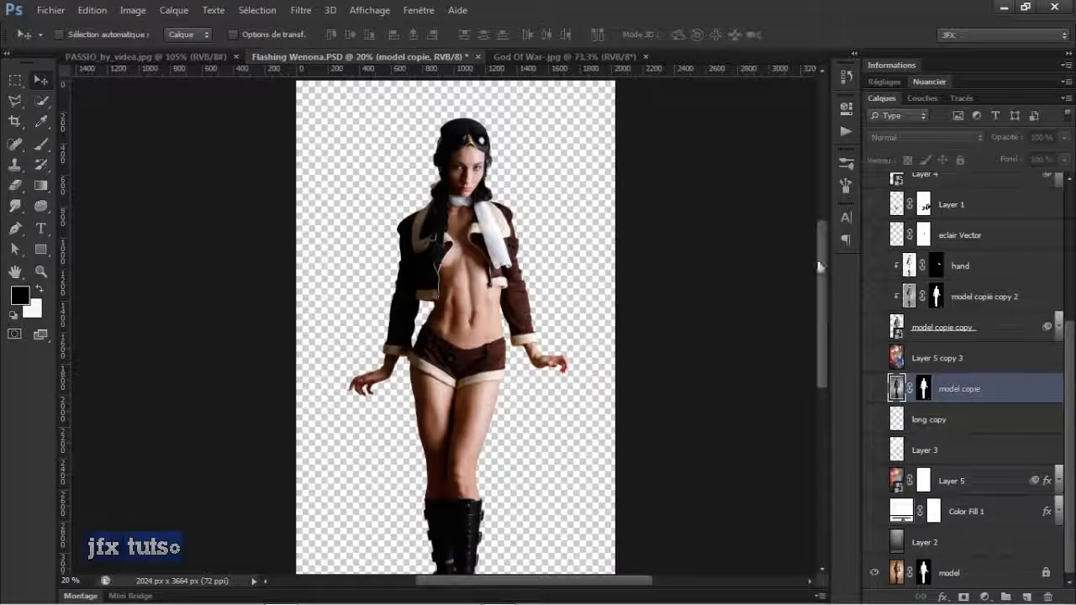
# Step: Rebuild the background by showing Color Fill 1, Layer 5 and Layer 3, and hide the model layer with its mask disabled
pyautogui.click(874, 512)
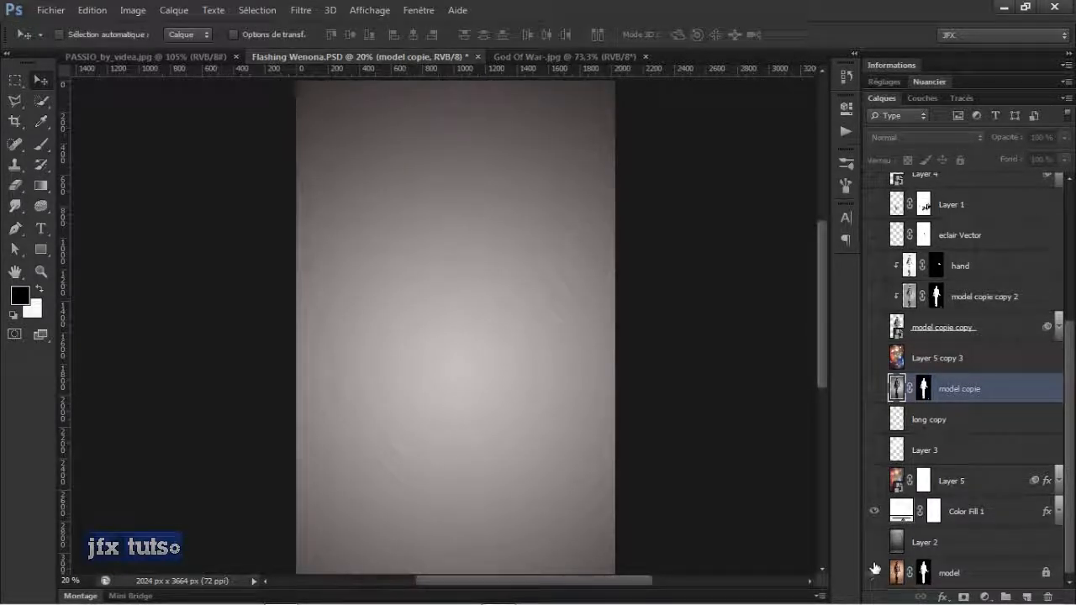
pyautogui.keyDown('shift'); pyautogui.click(925, 576); pyautogui.keyUp('shift')
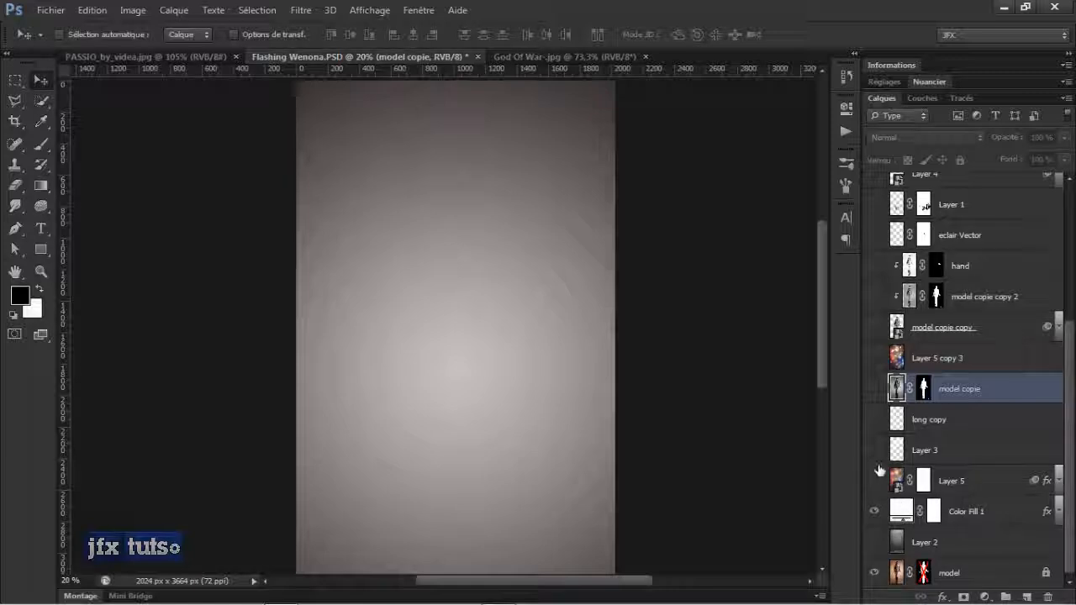
pyautogui.click(874, 480)
pyautogui.click(875, 450)
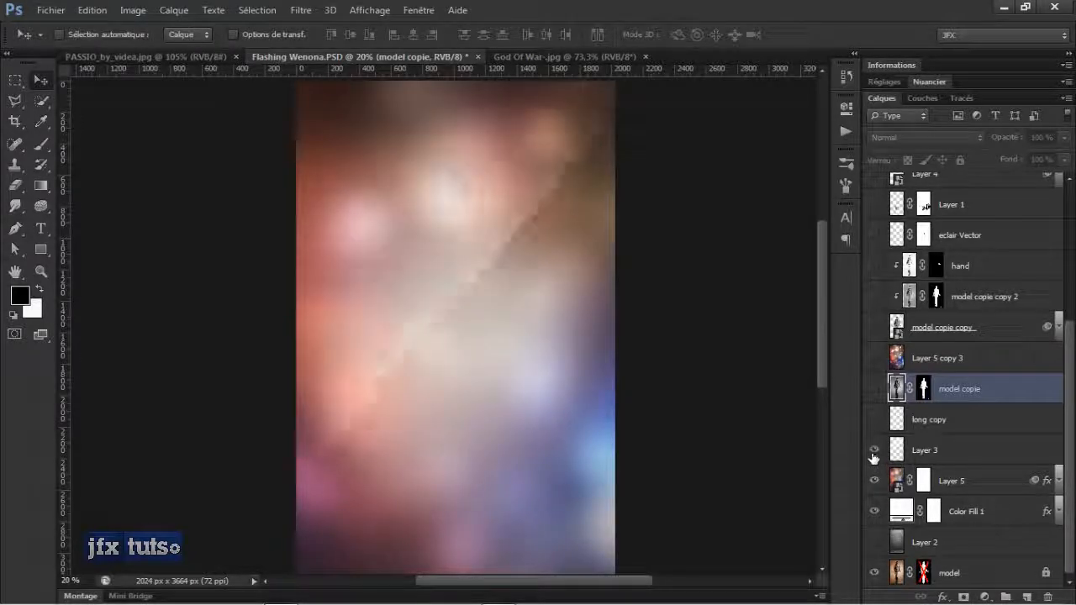
pyautogui.click(875, 573)
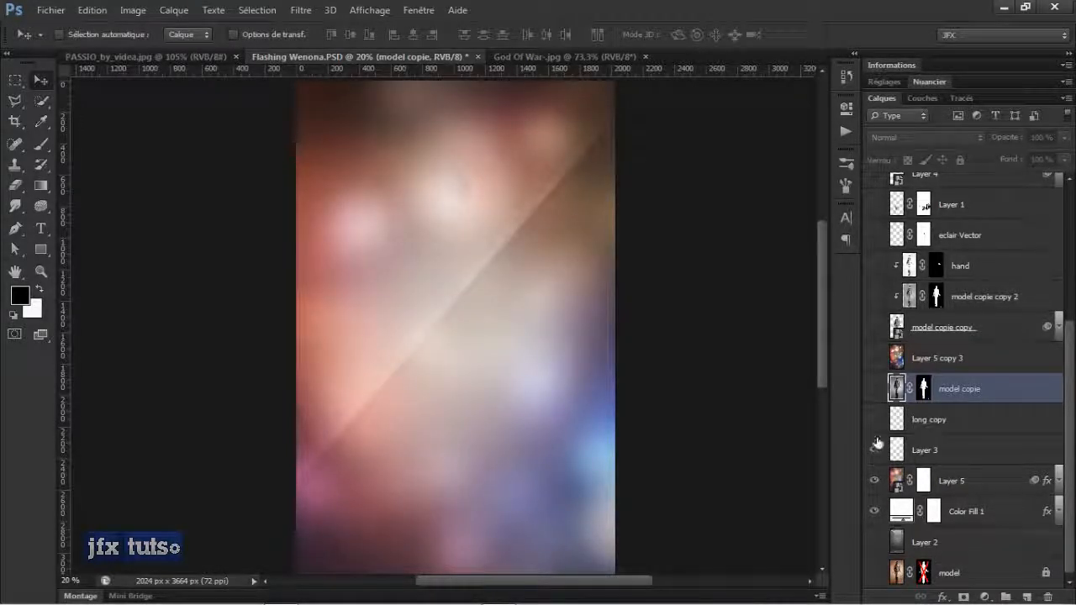
# Step: Show the model copie, long copy, Layer 5 copy 3 and model copie copy layers
pyautogui.click(874, 389)
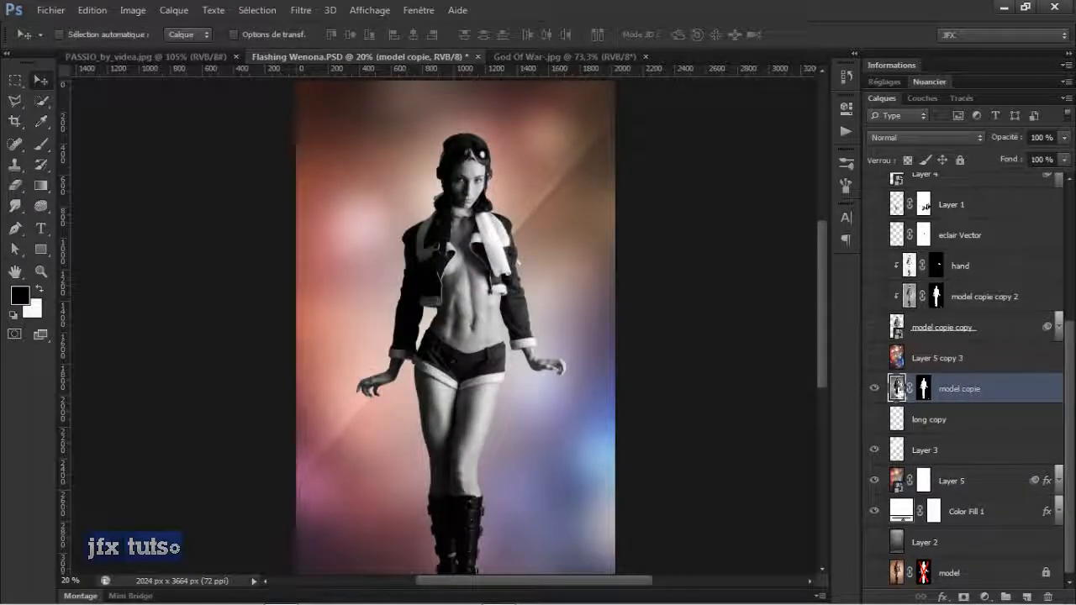
pyautogui.click(874, 420)
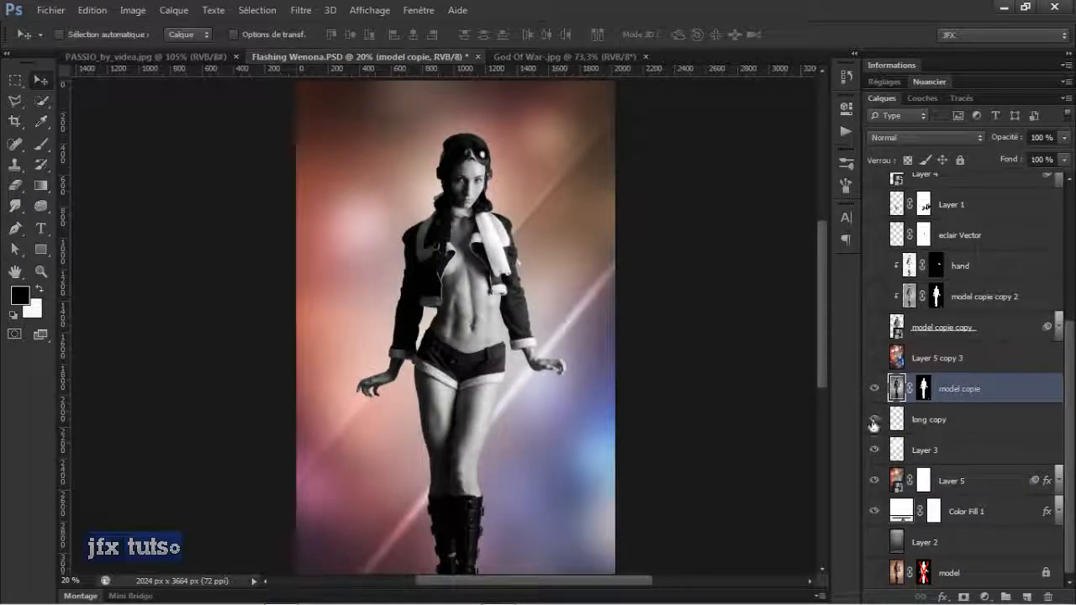
pyautogui.click(874, 359)
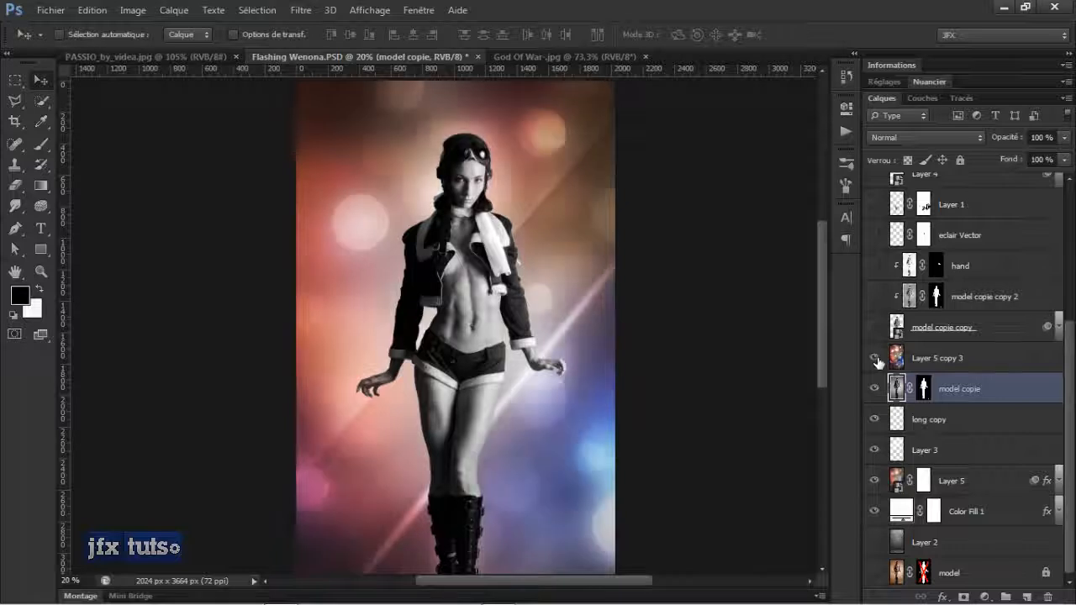
pyautogui.click(875, 328)
# Step: Select Layer 5 and expand its list of effects and smart filters
pyautogui.click(1043, 480)
pyautogui.click(1057, 481)
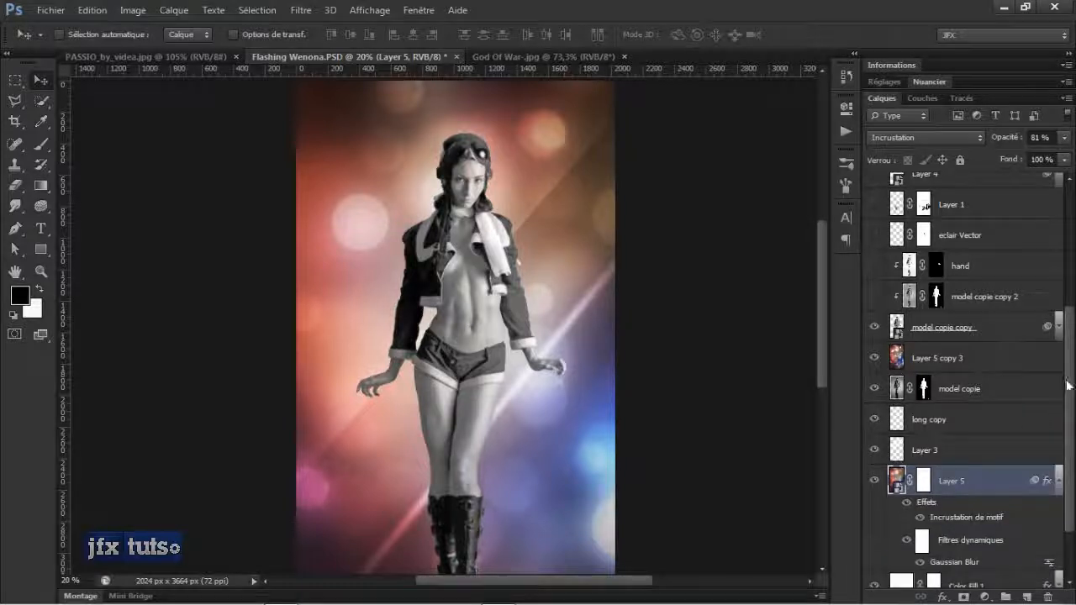
# Step: Compare the composition with Layer 5 hidden and shown again, and collapse its list of effects and smart filters
pyautogui.scroll(-3, 952, 523)
pyautogui.click(876, 407)
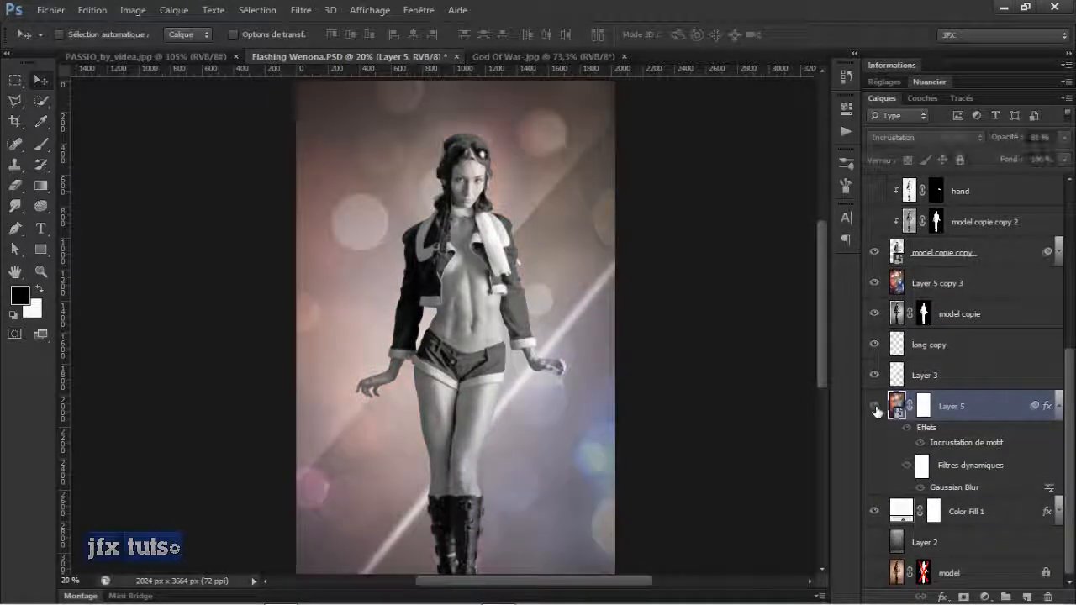
pyautogui.click(876, 407)
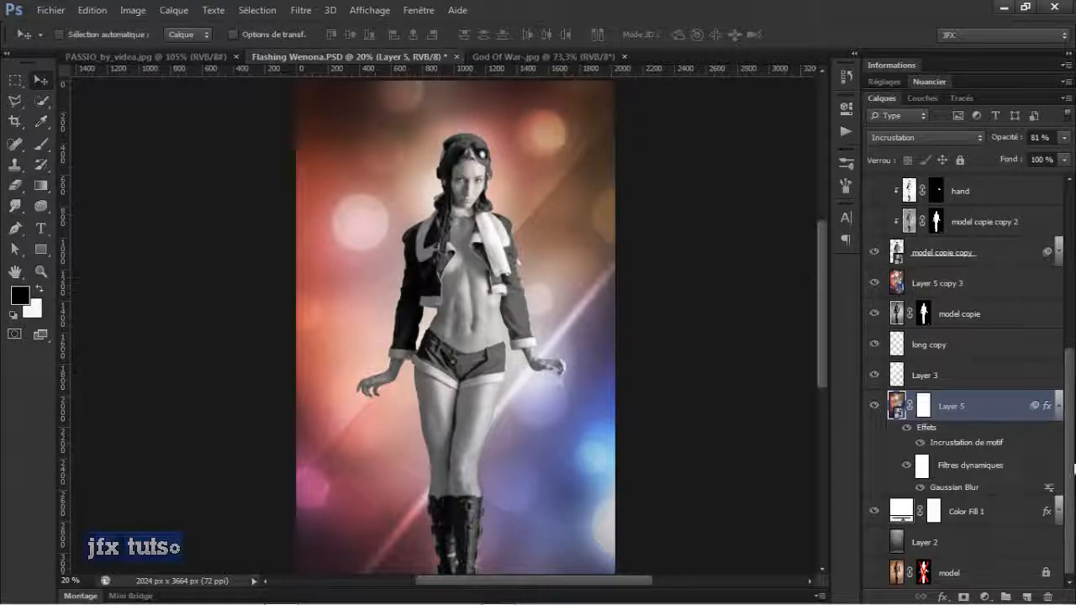
pyautogui.click(1058, 408)
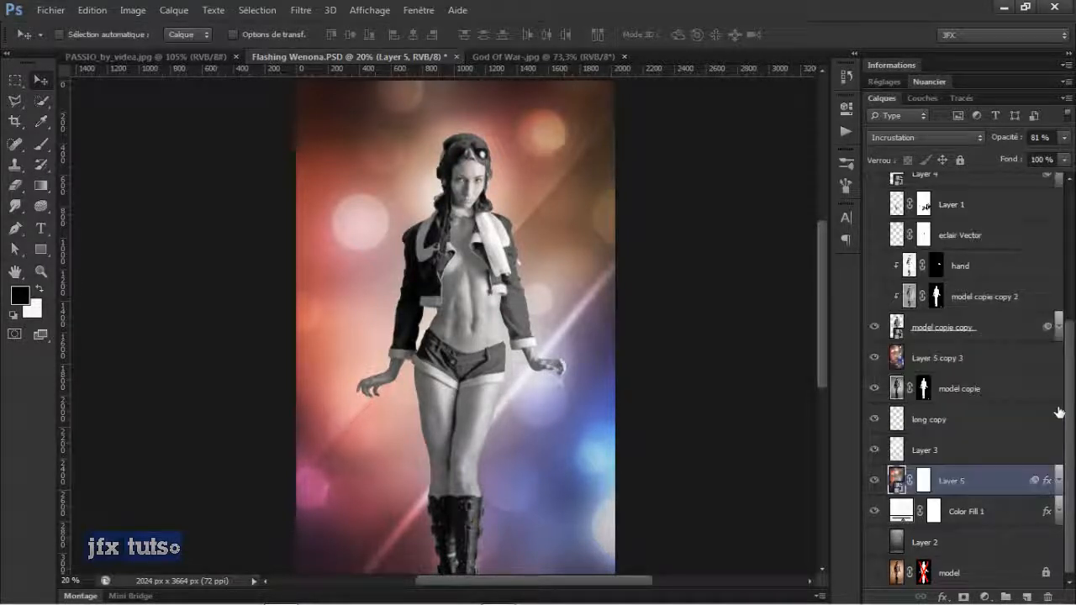
pyautogui.click(1058, 481)
pyautogui.click(1059, 483)
pyautogui.click(1059, 482)
pyautogui.scroll(-2, 992, 453)
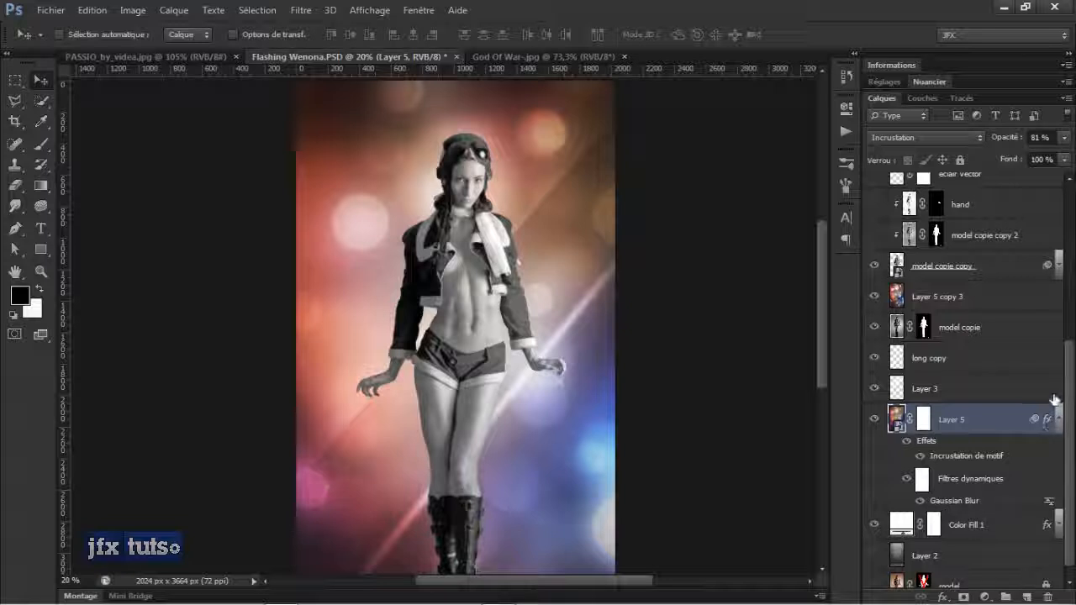
pyautogui.click(1058, 419)
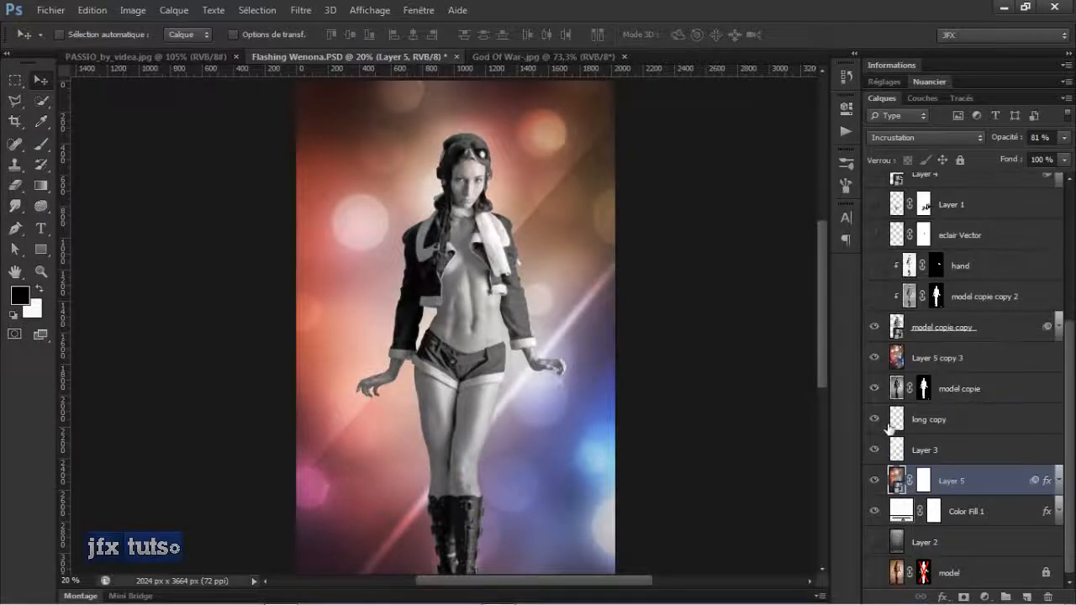
# Step: Show the clipped model copie copy 2 and hand layers above model copie copy
pyautogui.scroll(3, 899, 399)
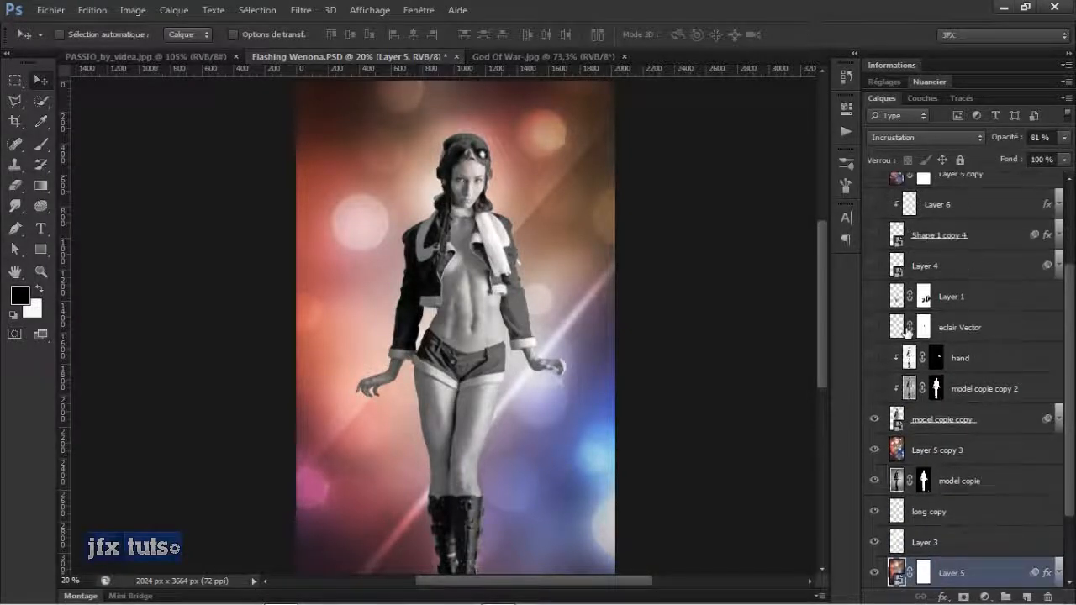
pyautogui.click(874, 389)
pyautogui.click(992, 391)
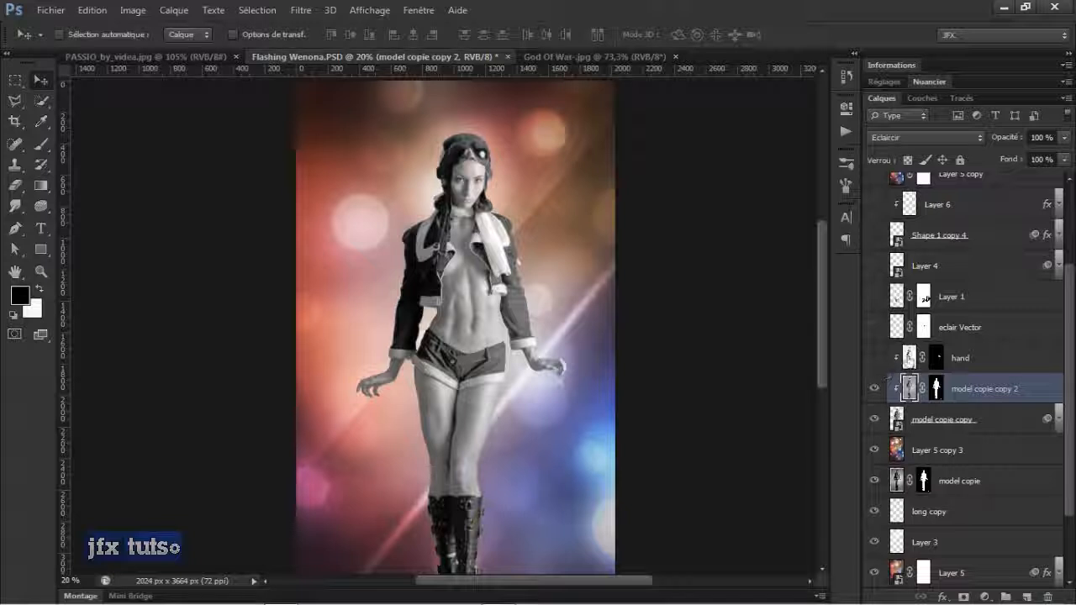
pyautogui.click(989, 360)
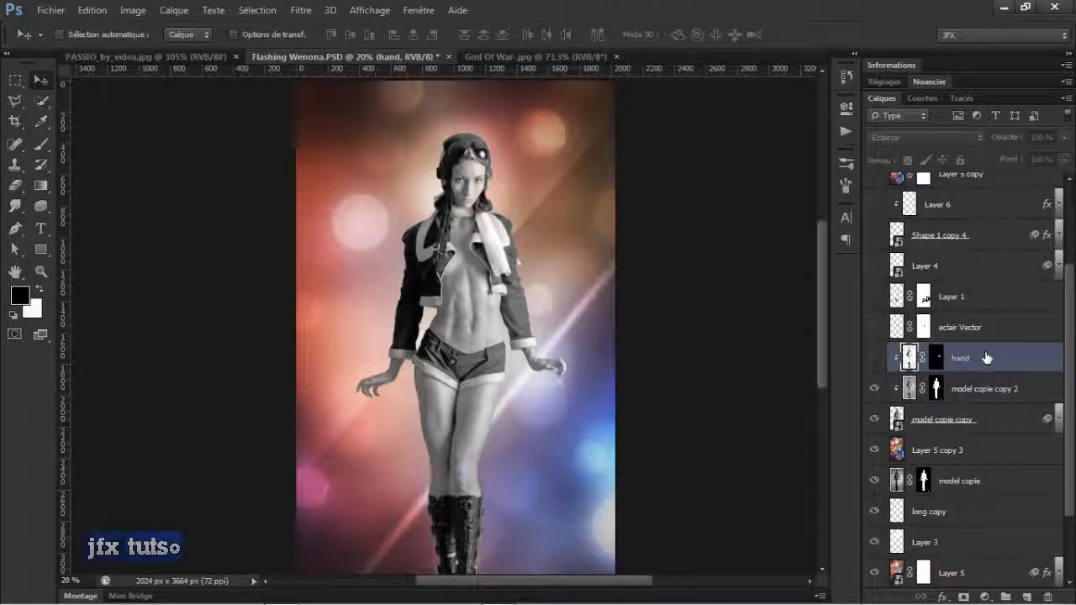
pyautogui.click(877, 362)
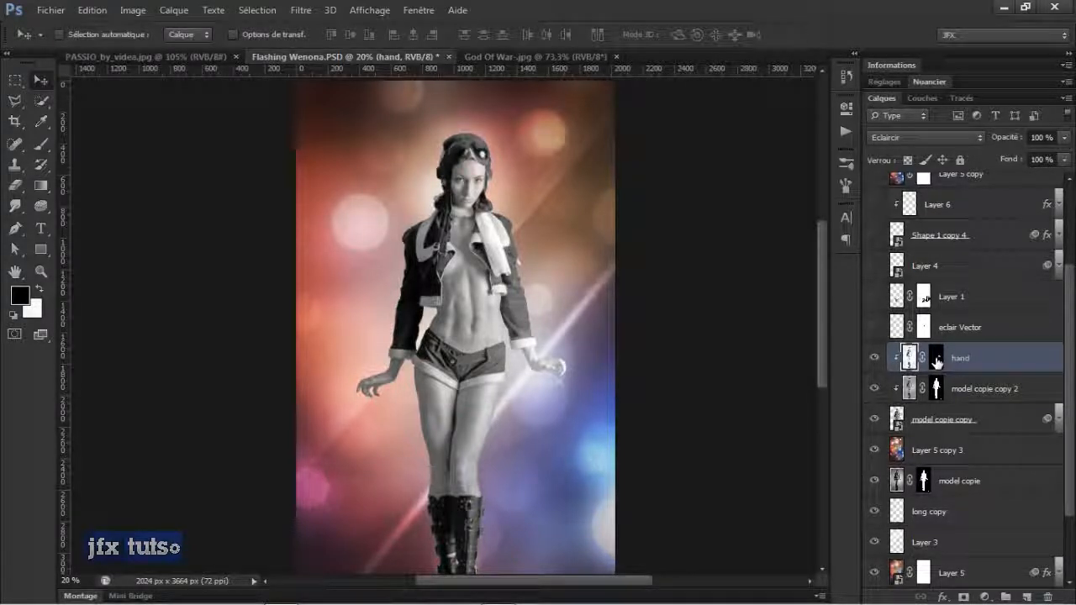
# Step: Compare the image with the masks of the hand and model copie copy 2 layers disabled and re-enabled
pyautogui.keyDown('shift'); pyautogui.click(936, 361); pyautogui.keyUp('shift')
pyautogui.keyDown('shift'); pyautogui.click(935, 362); pyautogui.keyUp('shift')
pyautogui.keyDown('shift'); pyautogui.click(935, 388); pyautogui.keyUp('shift')
pyautogui.keyDown('shift'); pyautogui.click(932, 394); pyautogui.keyUp('shift')
pyautogui.hotkey('ctrl', '0')
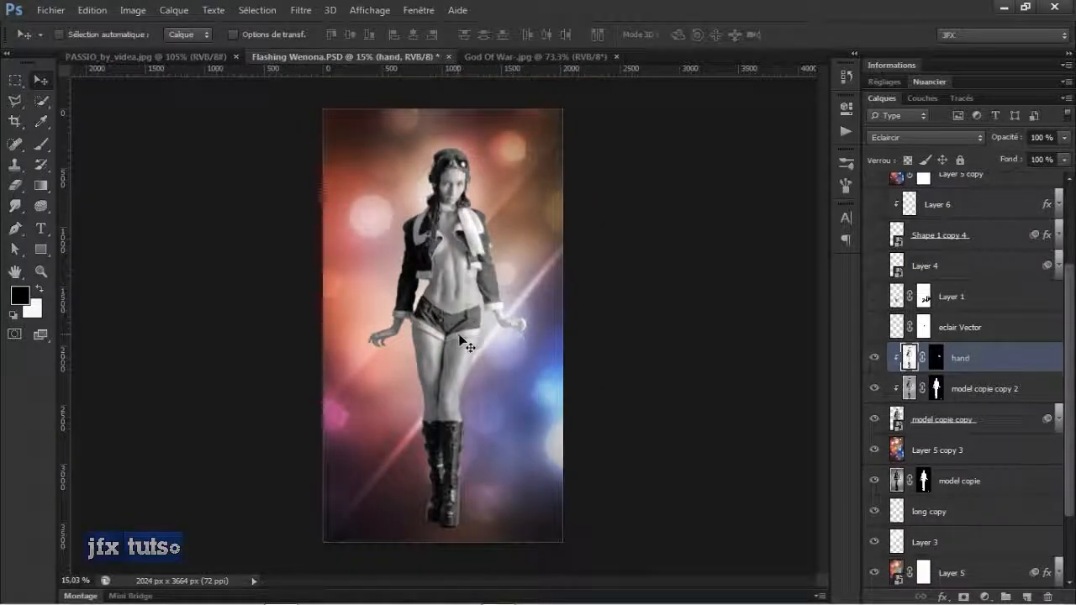
pyautogui.keyDown('shift'); pyautogui.click(940, 393); pyautogui.keyUp('shift')
pyautogui.keyDown('shift'); pyautogui.click(940, 394); pyautogui.keyUp('shift')
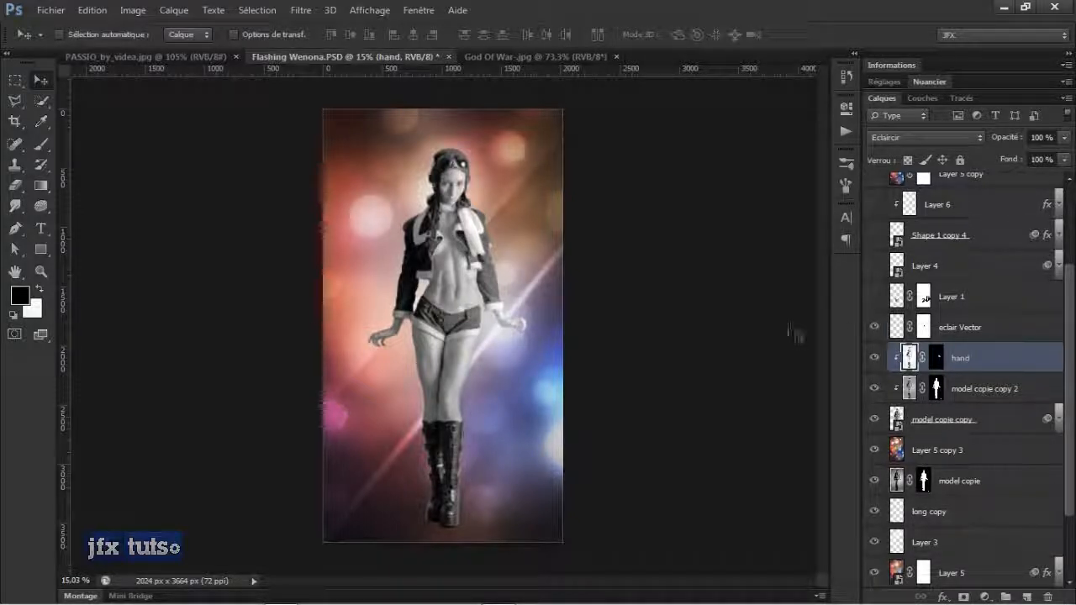
# Step: Show the eclair Vector layer and the Layer 1 splash, and compare Layer 1 with its mask disabled and re-enabled
pyautogui.scroll(5, 434, 323)
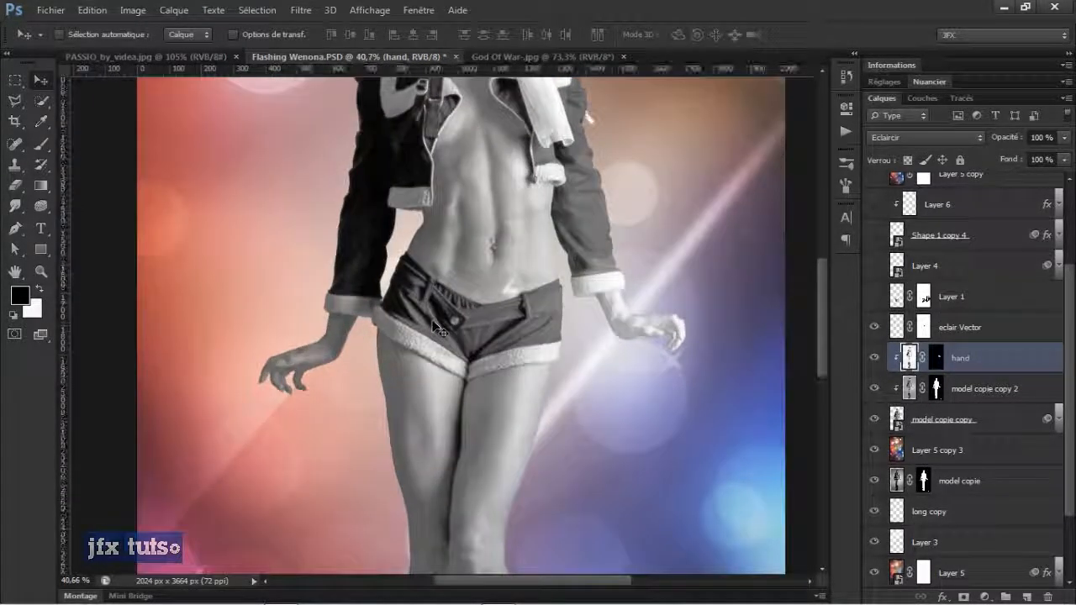
pyautogui.click(874, 297)
pyautogui.scroll(-3, 648, 340)
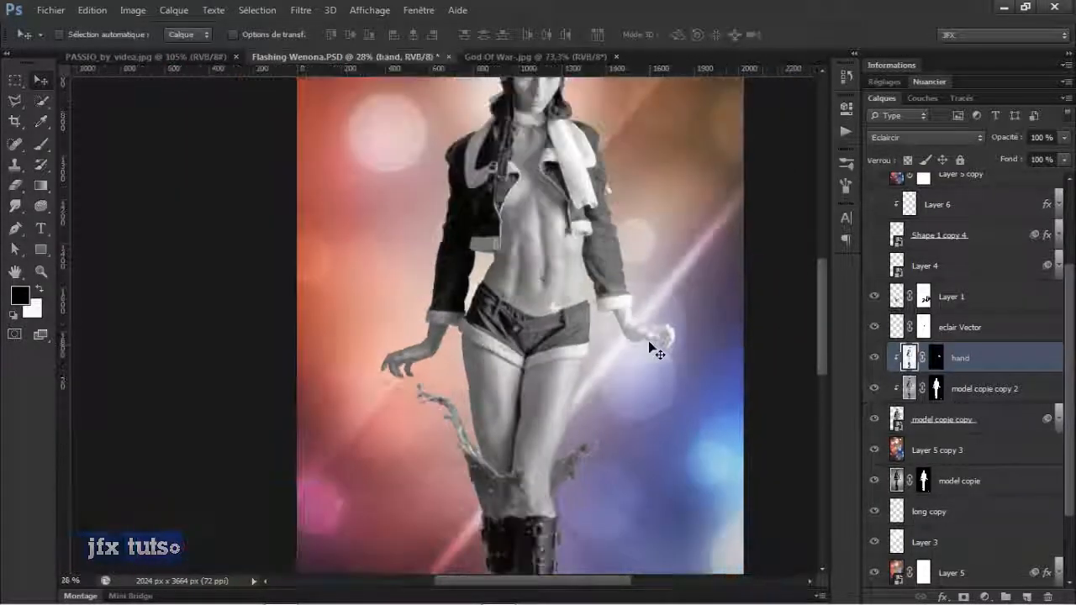
pyautogui.click(874, 299)
pyautogui.click(874, 299)
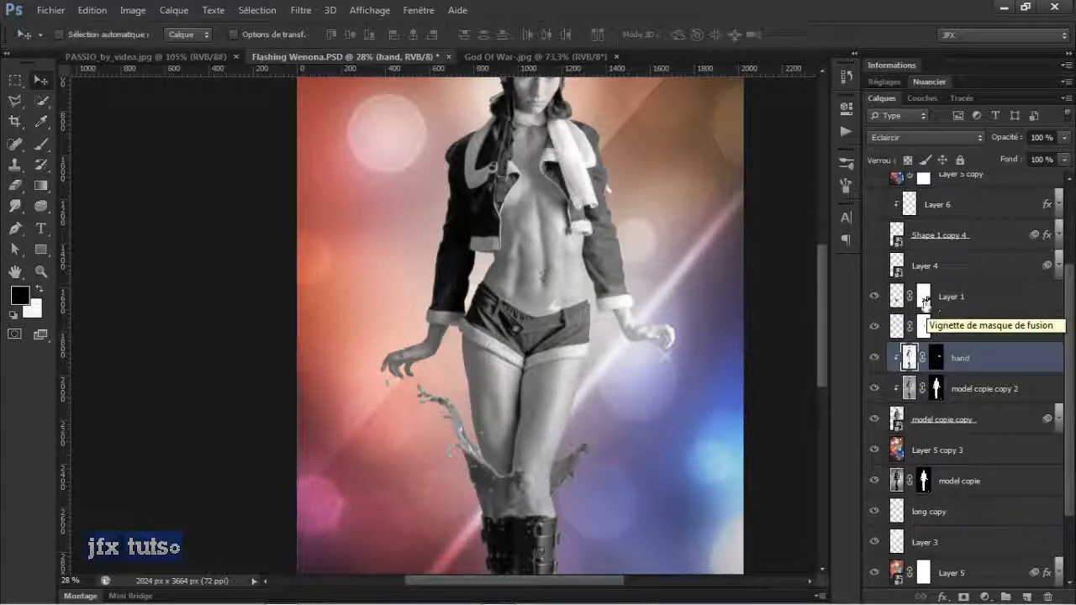
pyautogui.keyDown('shift'); pyautogui.click(924, 297); pyautogui.keyUp('shift')
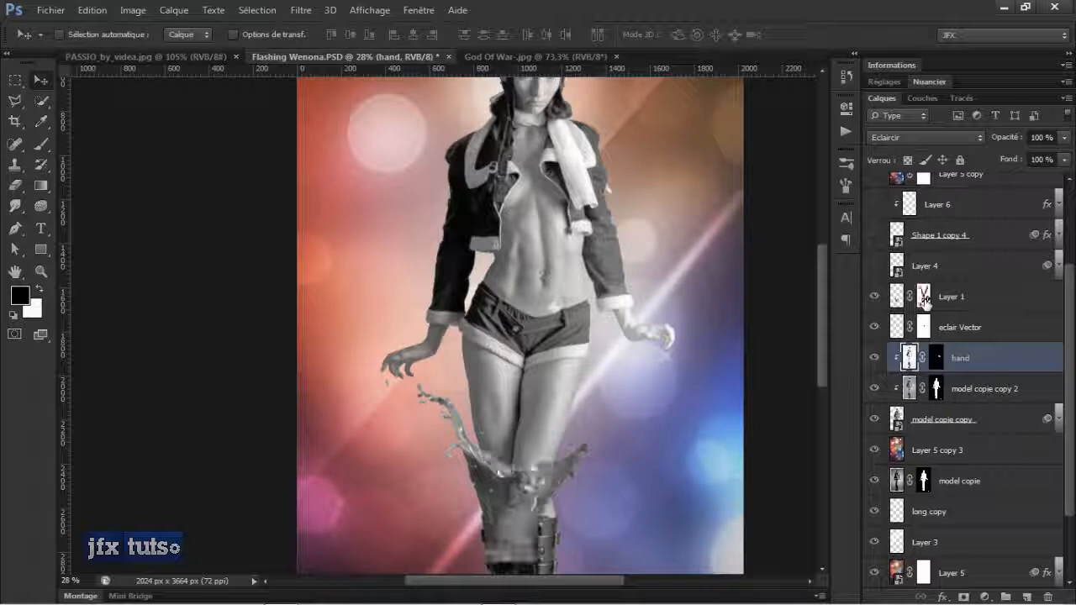
pyautogui.keyDown('shift'); pyautogui.click(925, 297); pyautogui.keyUp('shift')
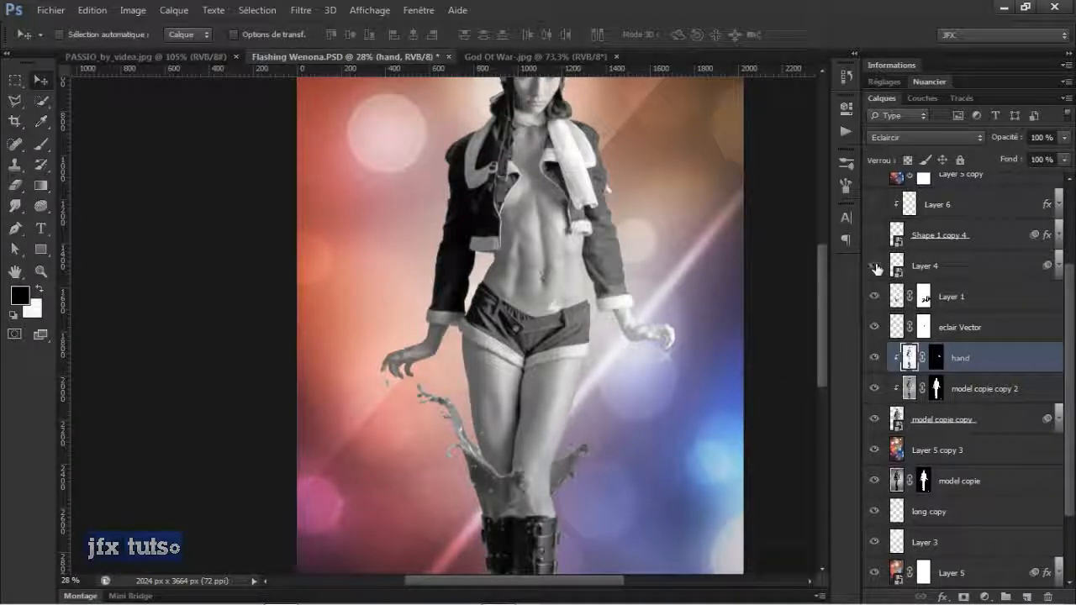
# Step: Show Layer 4 and the Shape 1 copy 4 smart object layer
pyautogui.click(874, 265)
pyautogui.hotkey('ctrl', '0')
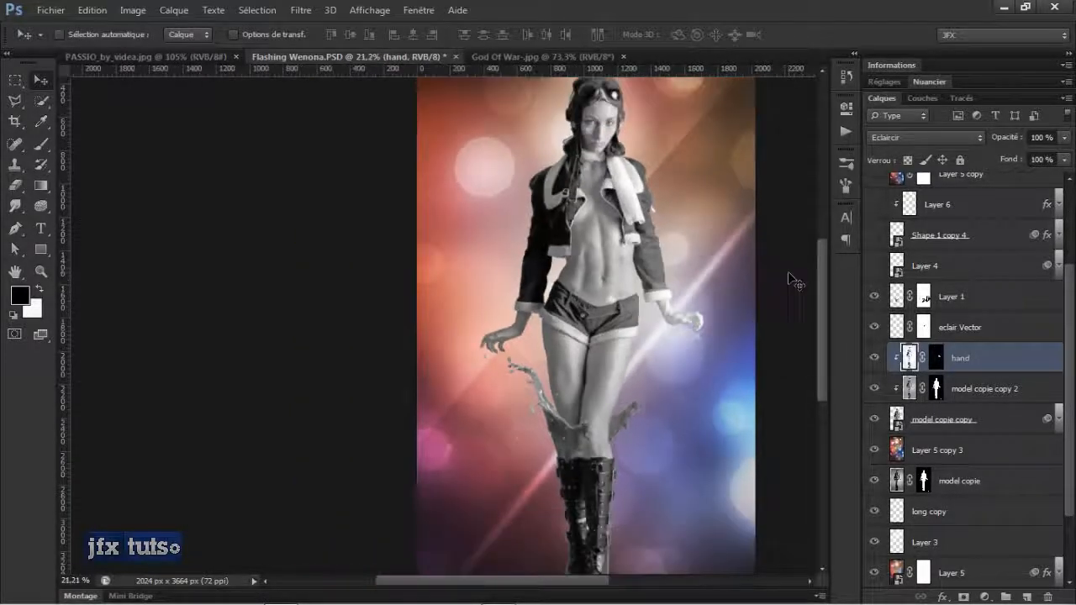
pyautogui.click(874, 265)
pyautogui.click(877, 238)
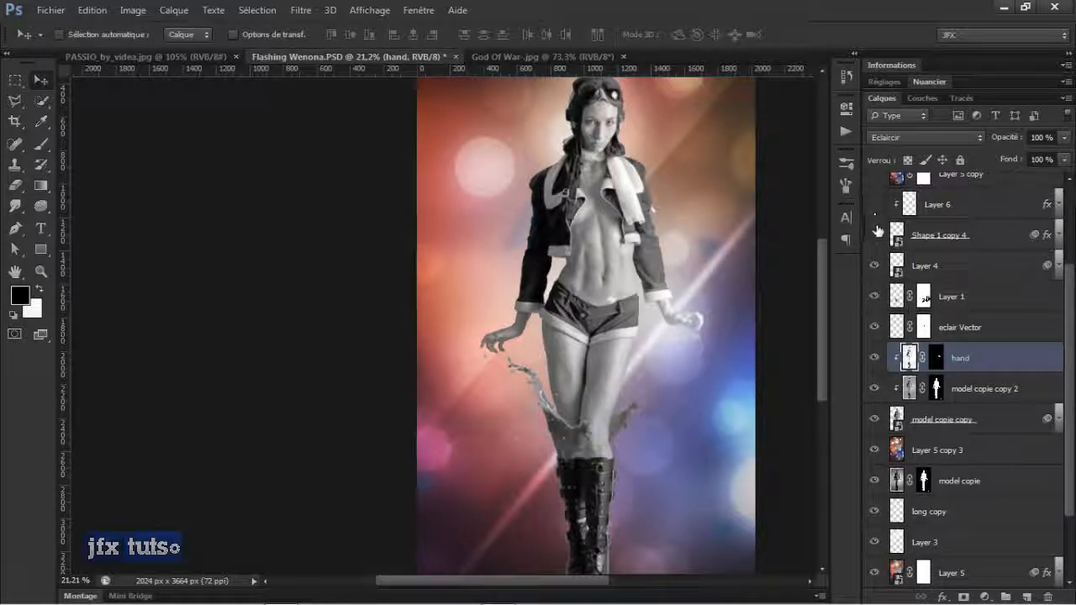
# Step: Open the Shape 1 copy 4 smart object to view its contents and close it again
pyautogui.doubleClick(898, 239)
pyautogui.click(568, 281)
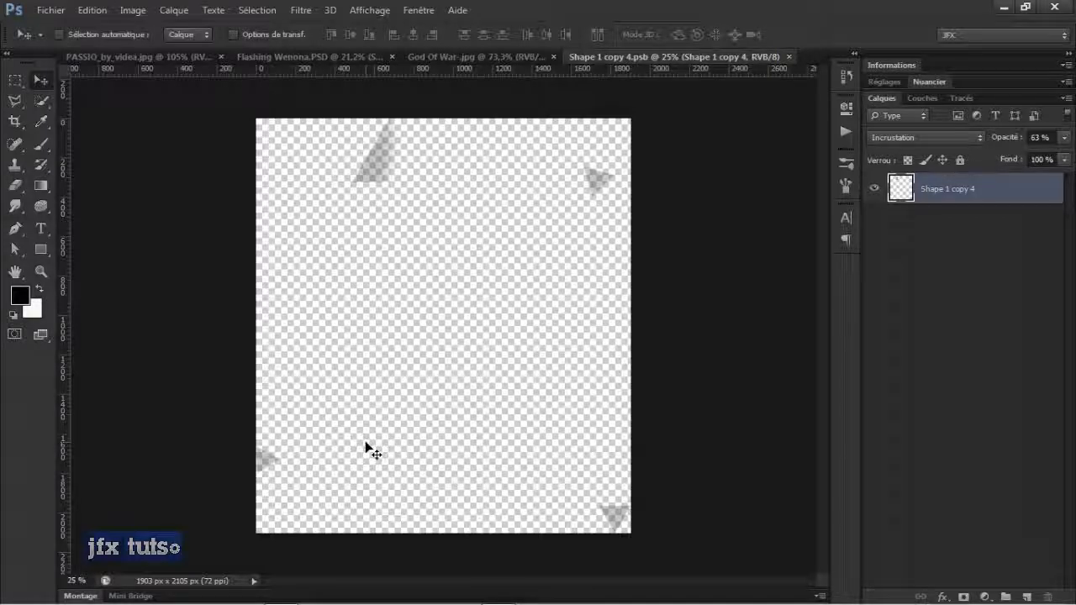
pyautogui.hotkey('ctrl', 'w')
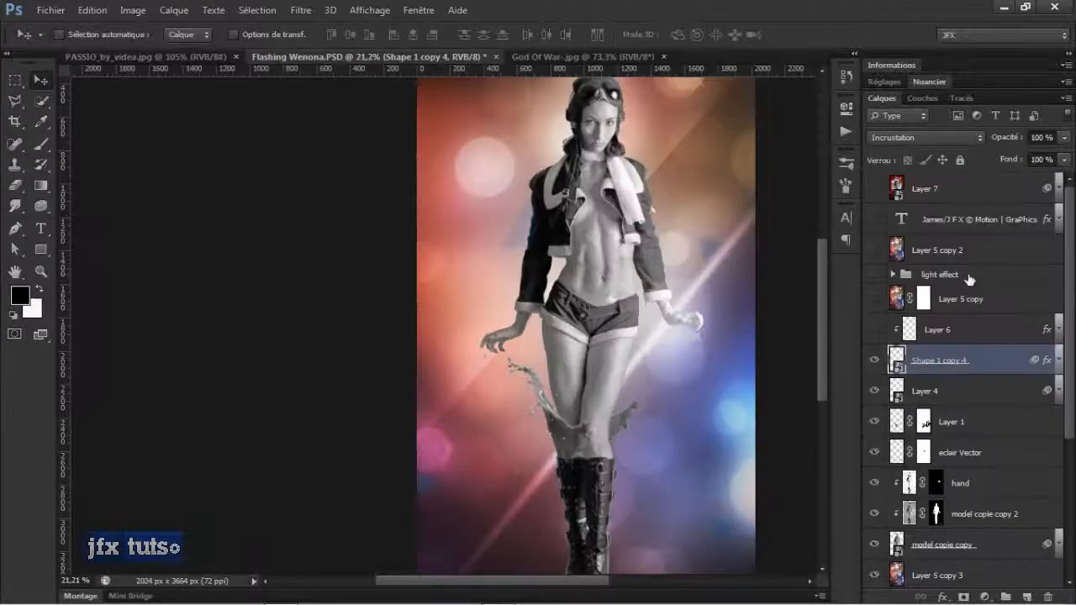
# Step: Show Layer 6, Layer 5 copy and the light effect group, and inspect the layers inside that group
pyautogui.click(875, 299)
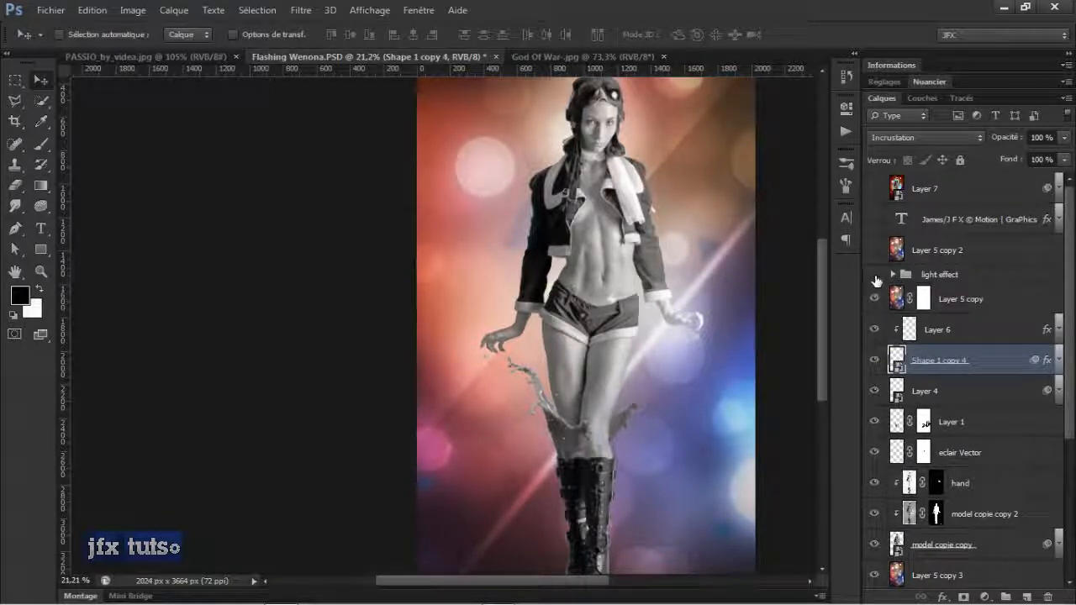
pyautogui.click(876, 278)
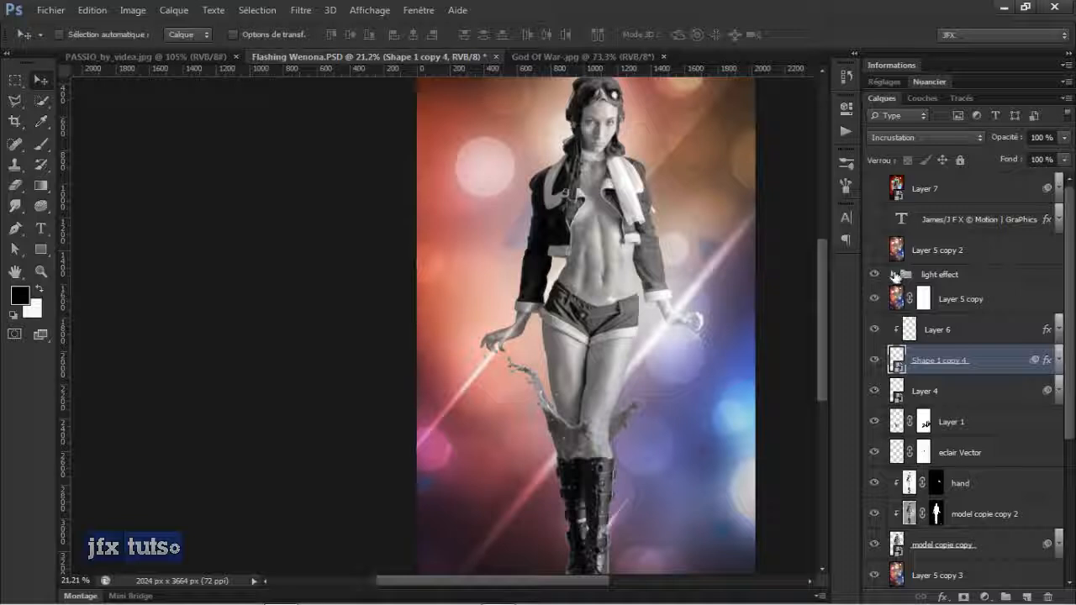
pyautogui.click(895, 275)
pyautogui.click(954, 280)
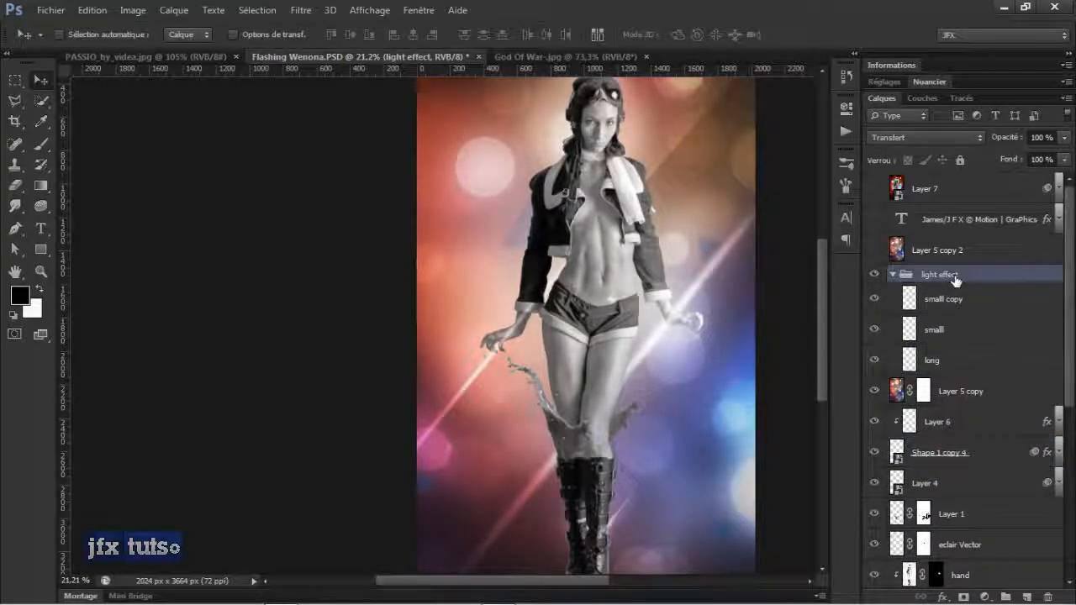
pyautogui.click(946, 299)
pyautogui.click(946, 326)
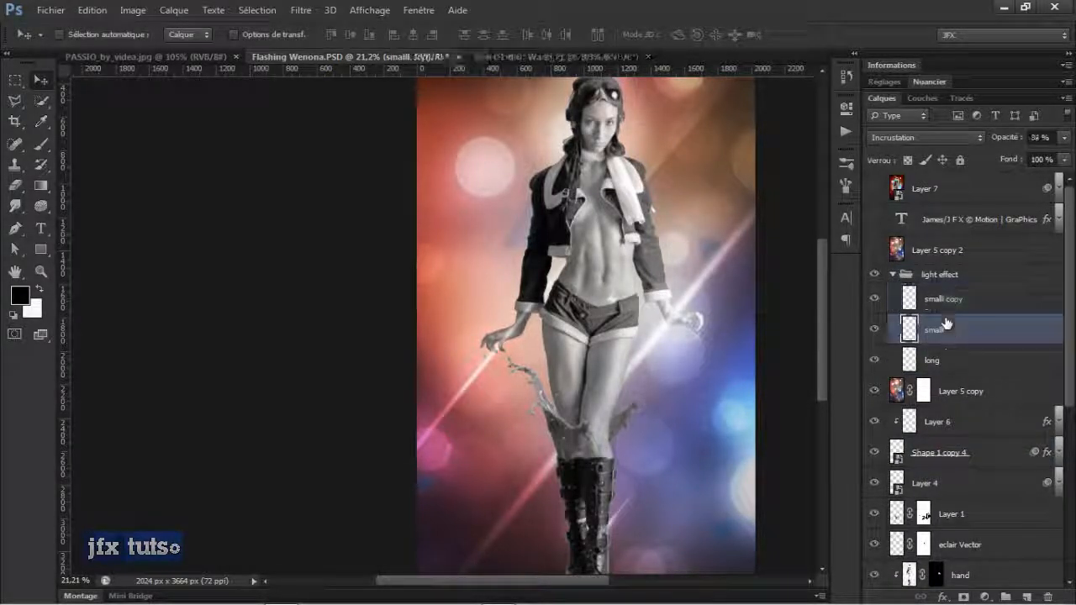
pyautogui.click(893, 275)
# Step: Show Layer 5 copy 2, the signature text layer and Layer 7, and select Layer 7
pyautogui.click(874, 251)
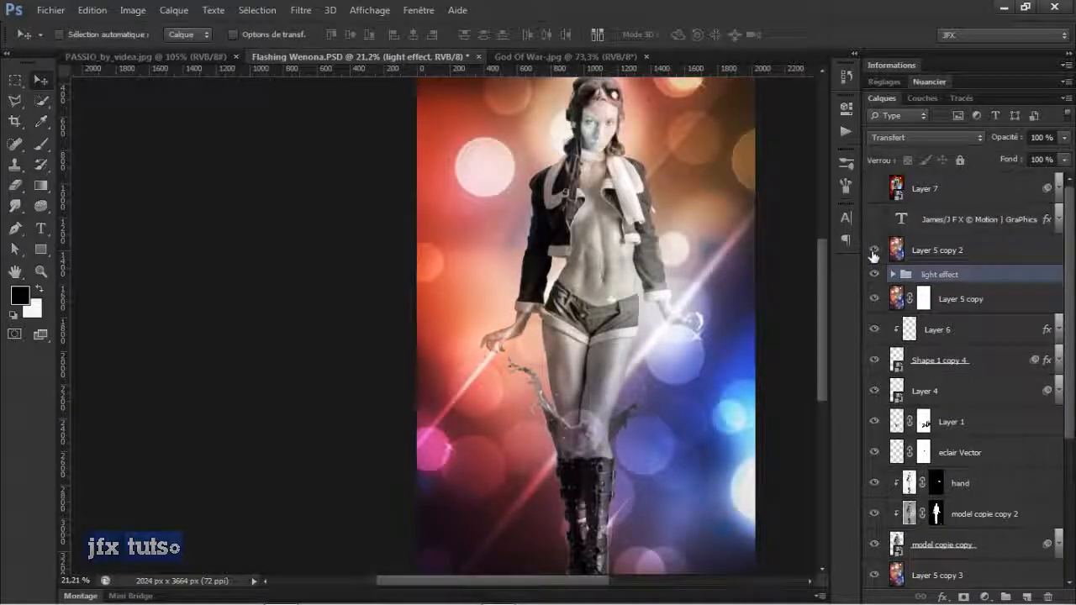
pyautogui.click(874, 220)
pyautogui.click(876, 190)
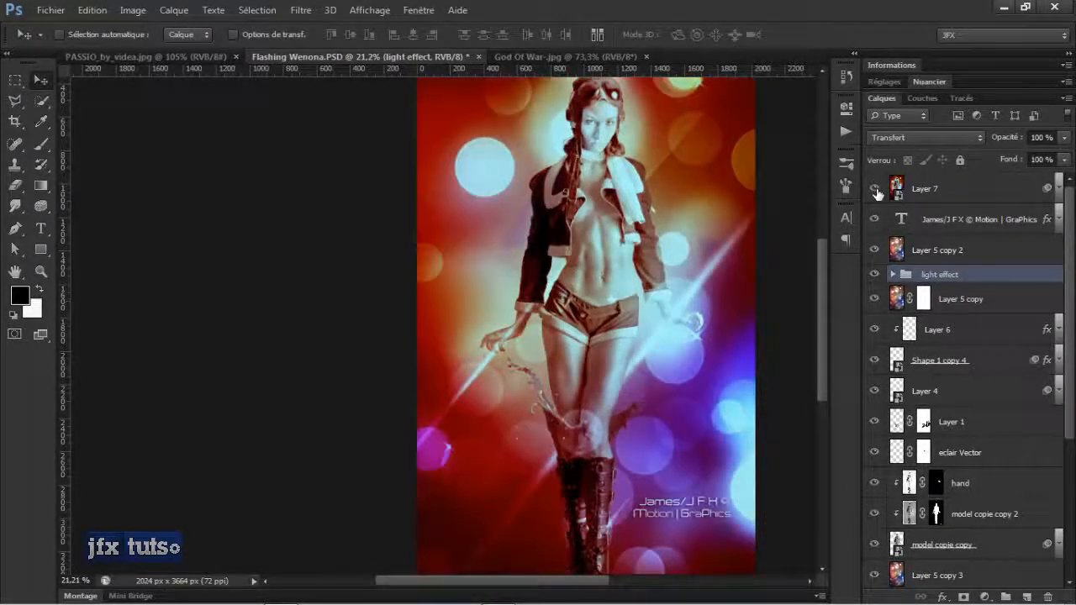
pyautogui.click(951, 195)
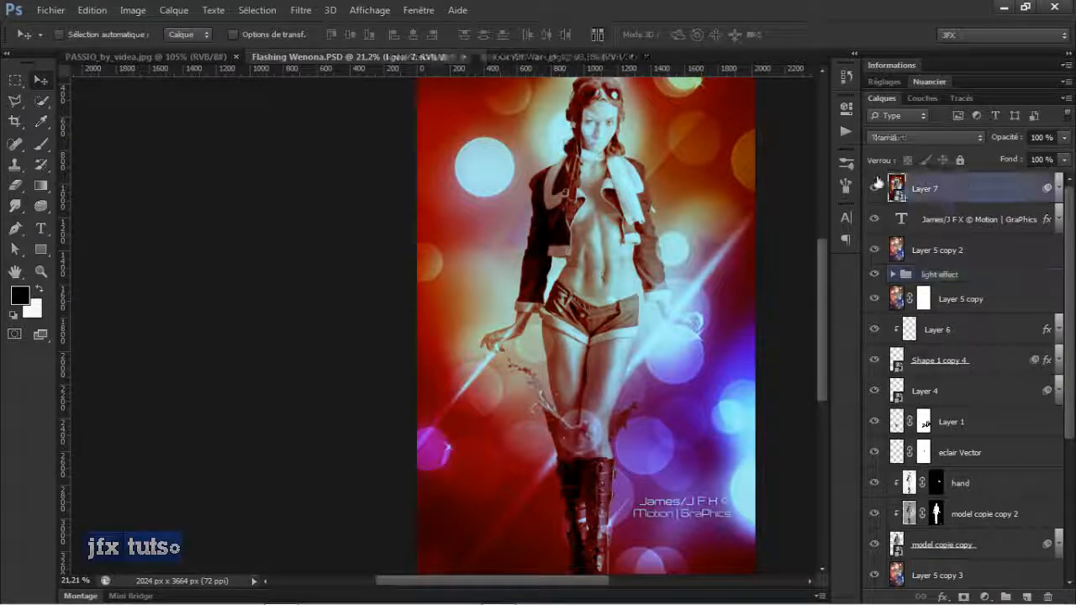